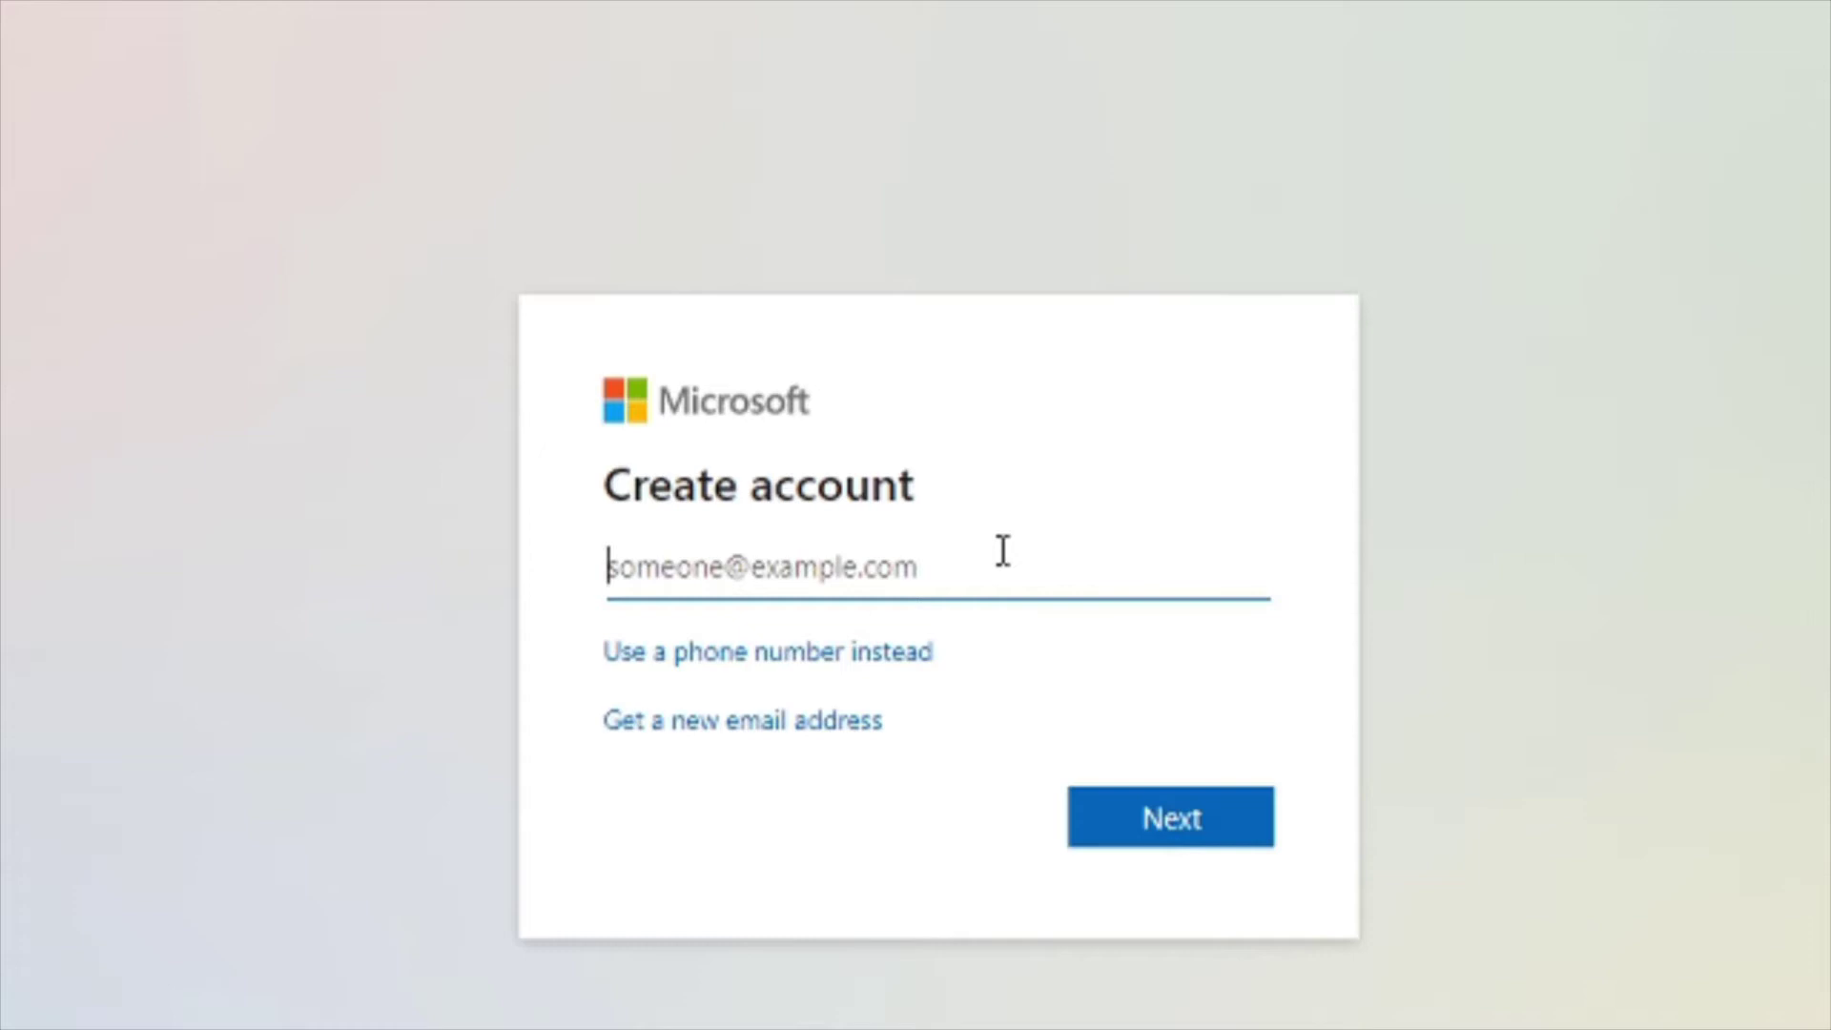
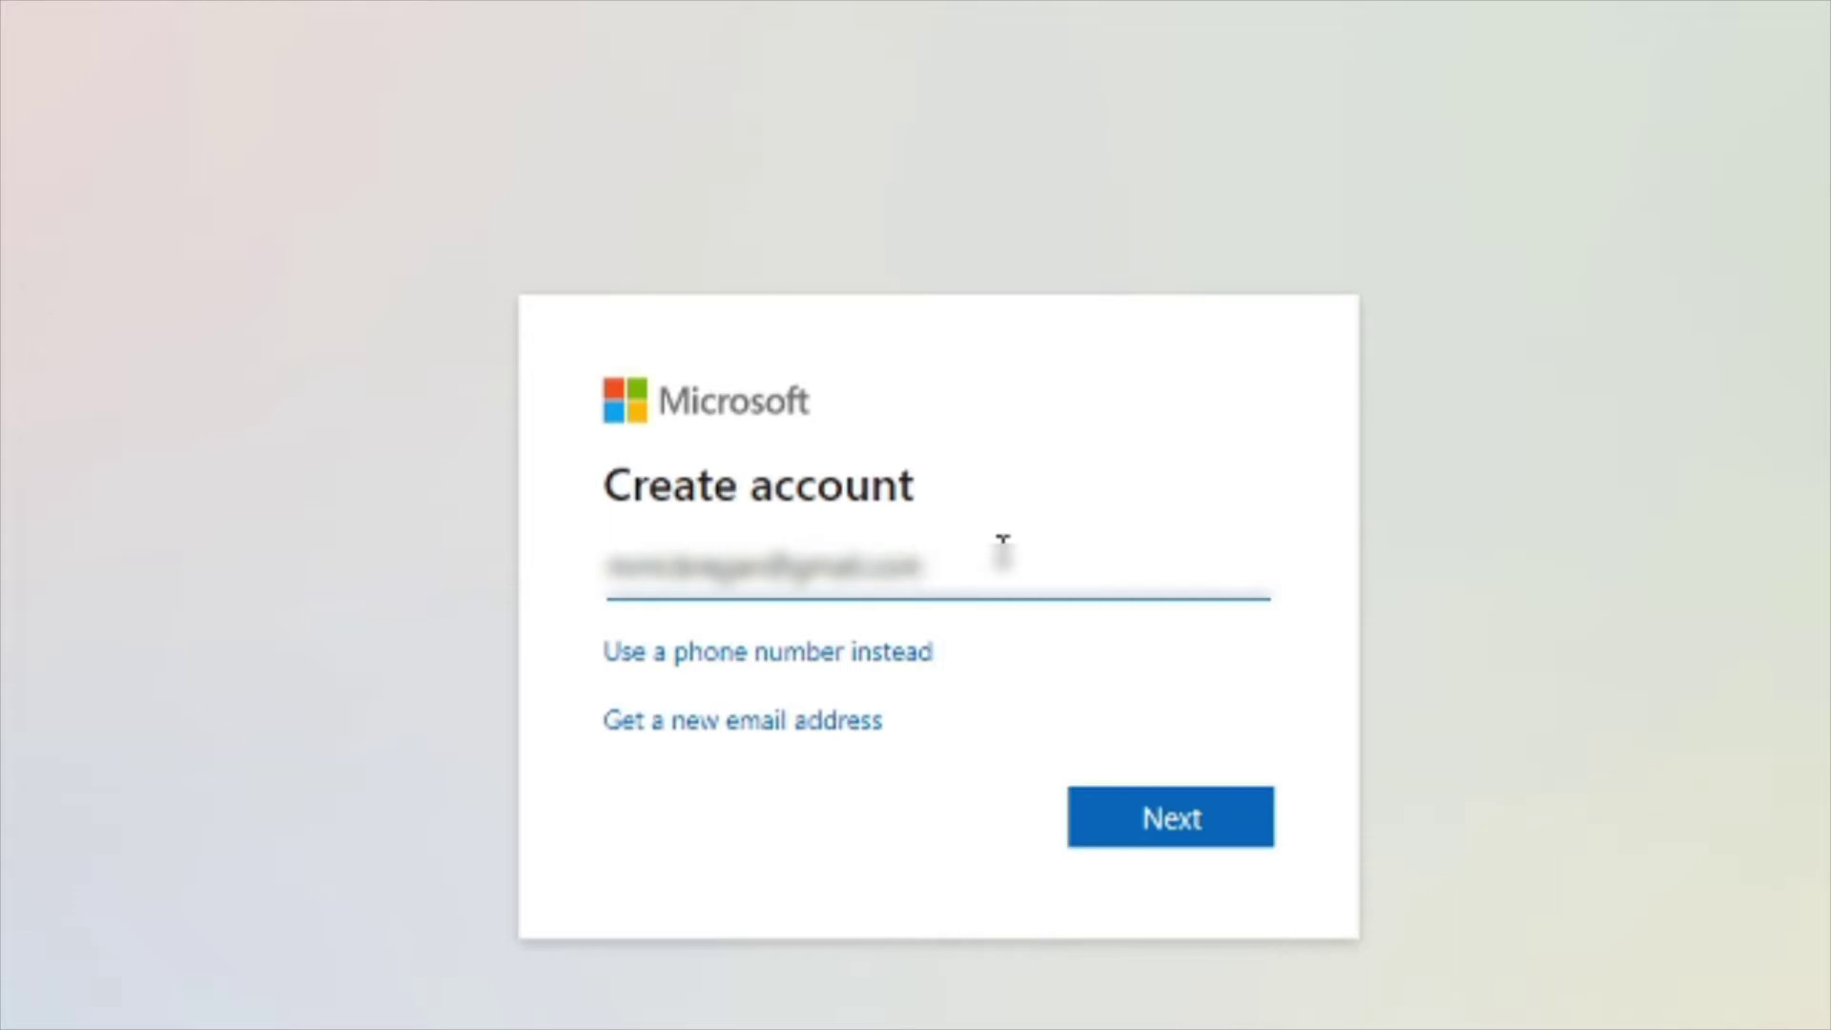
Step: Enter the new account's e-mail address and then a password, reaching the Verify email page
click(1154, 835)
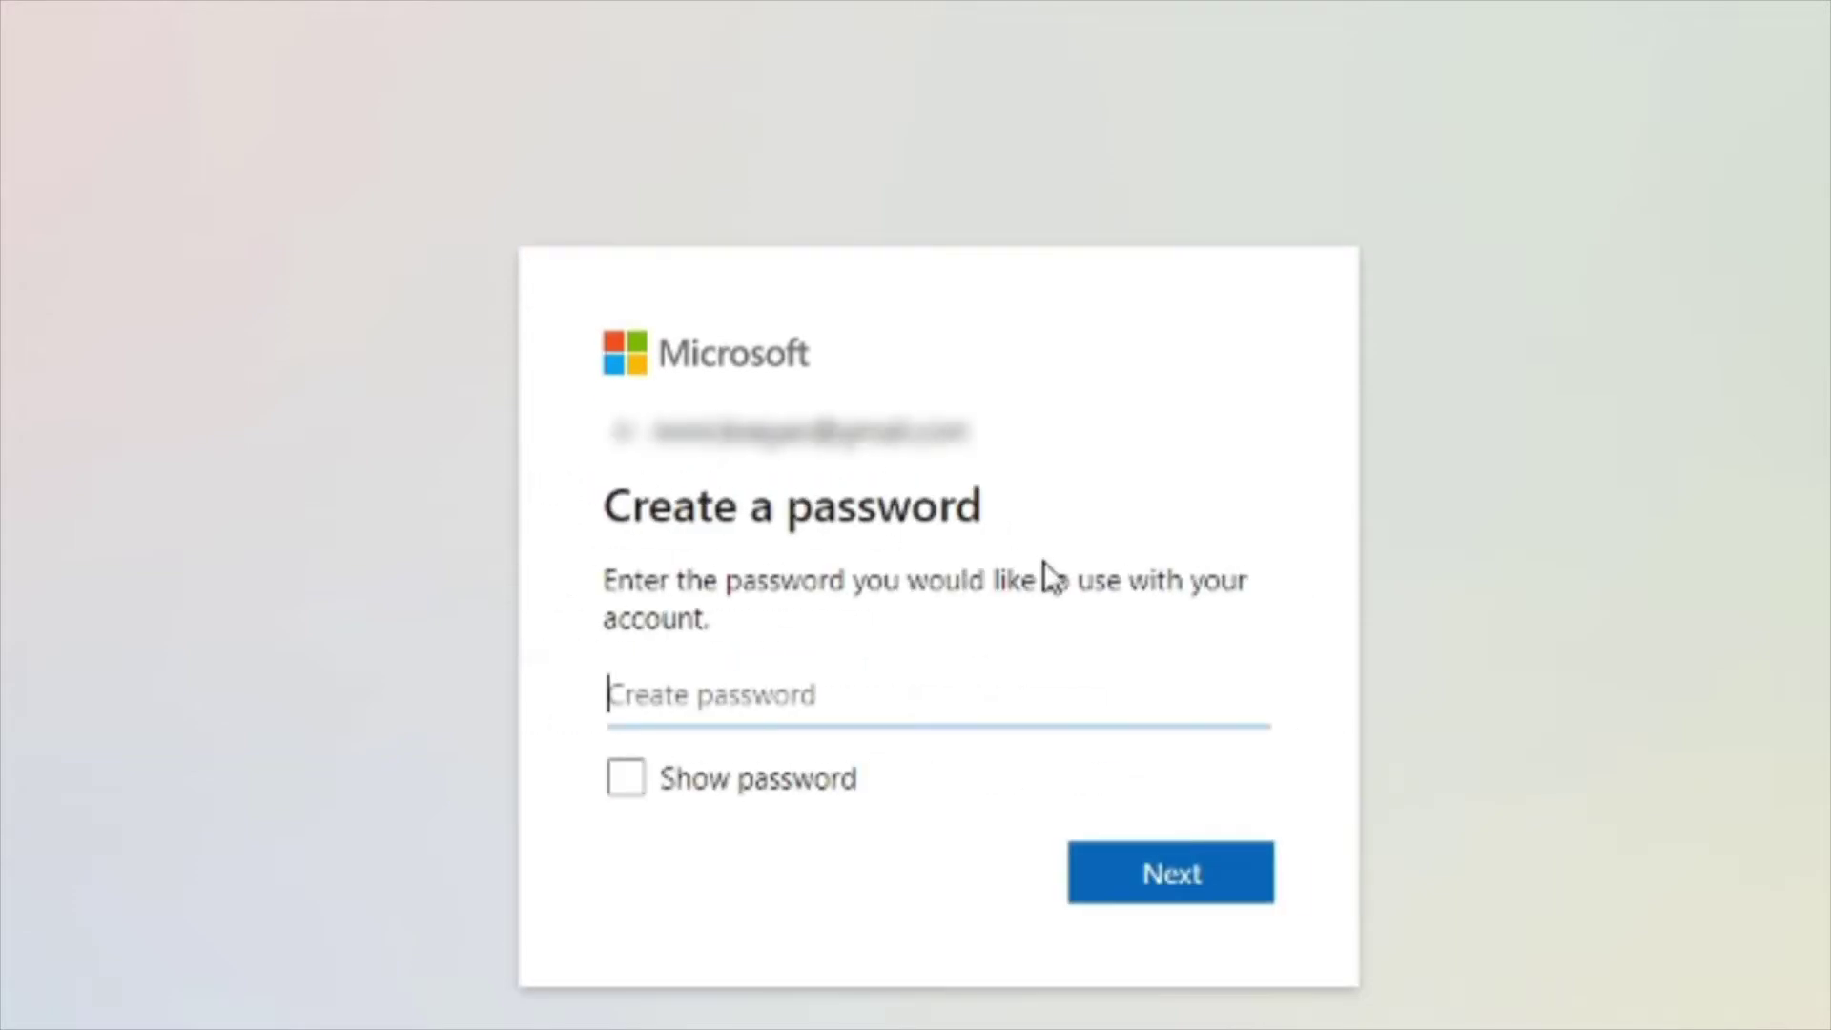
text(•••••••••)
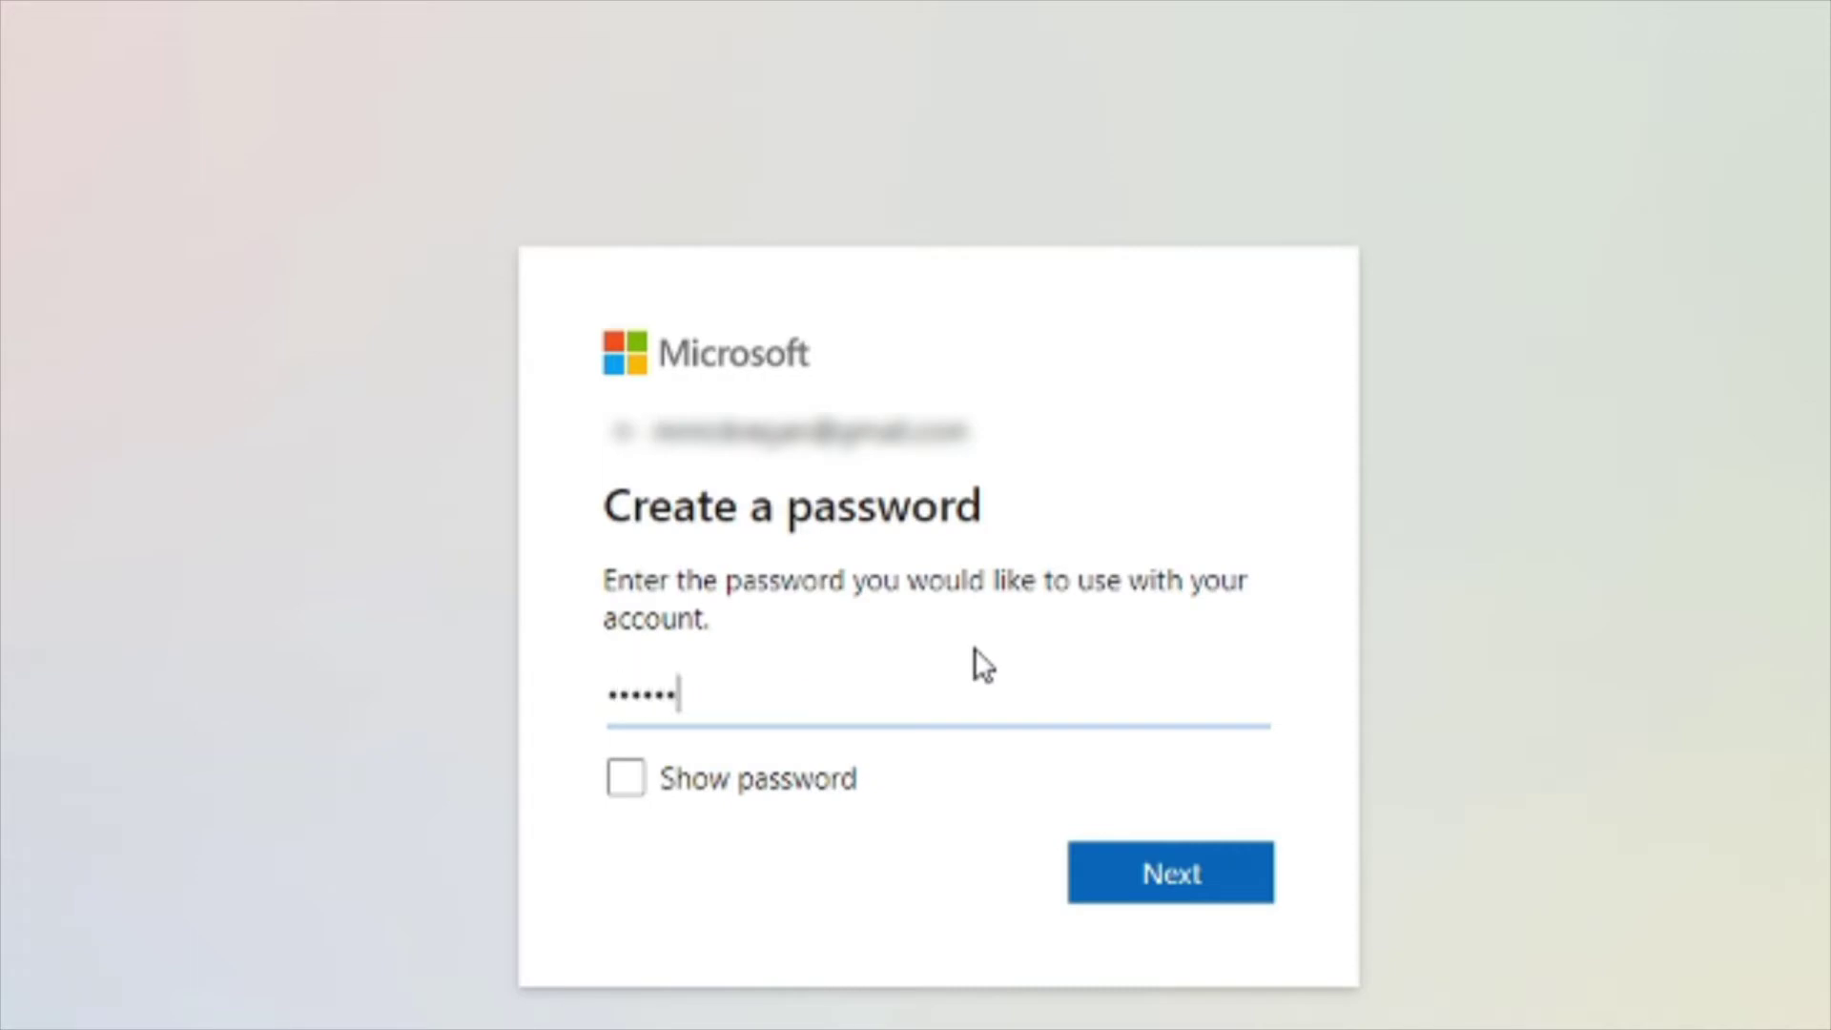
click(1179, 882)
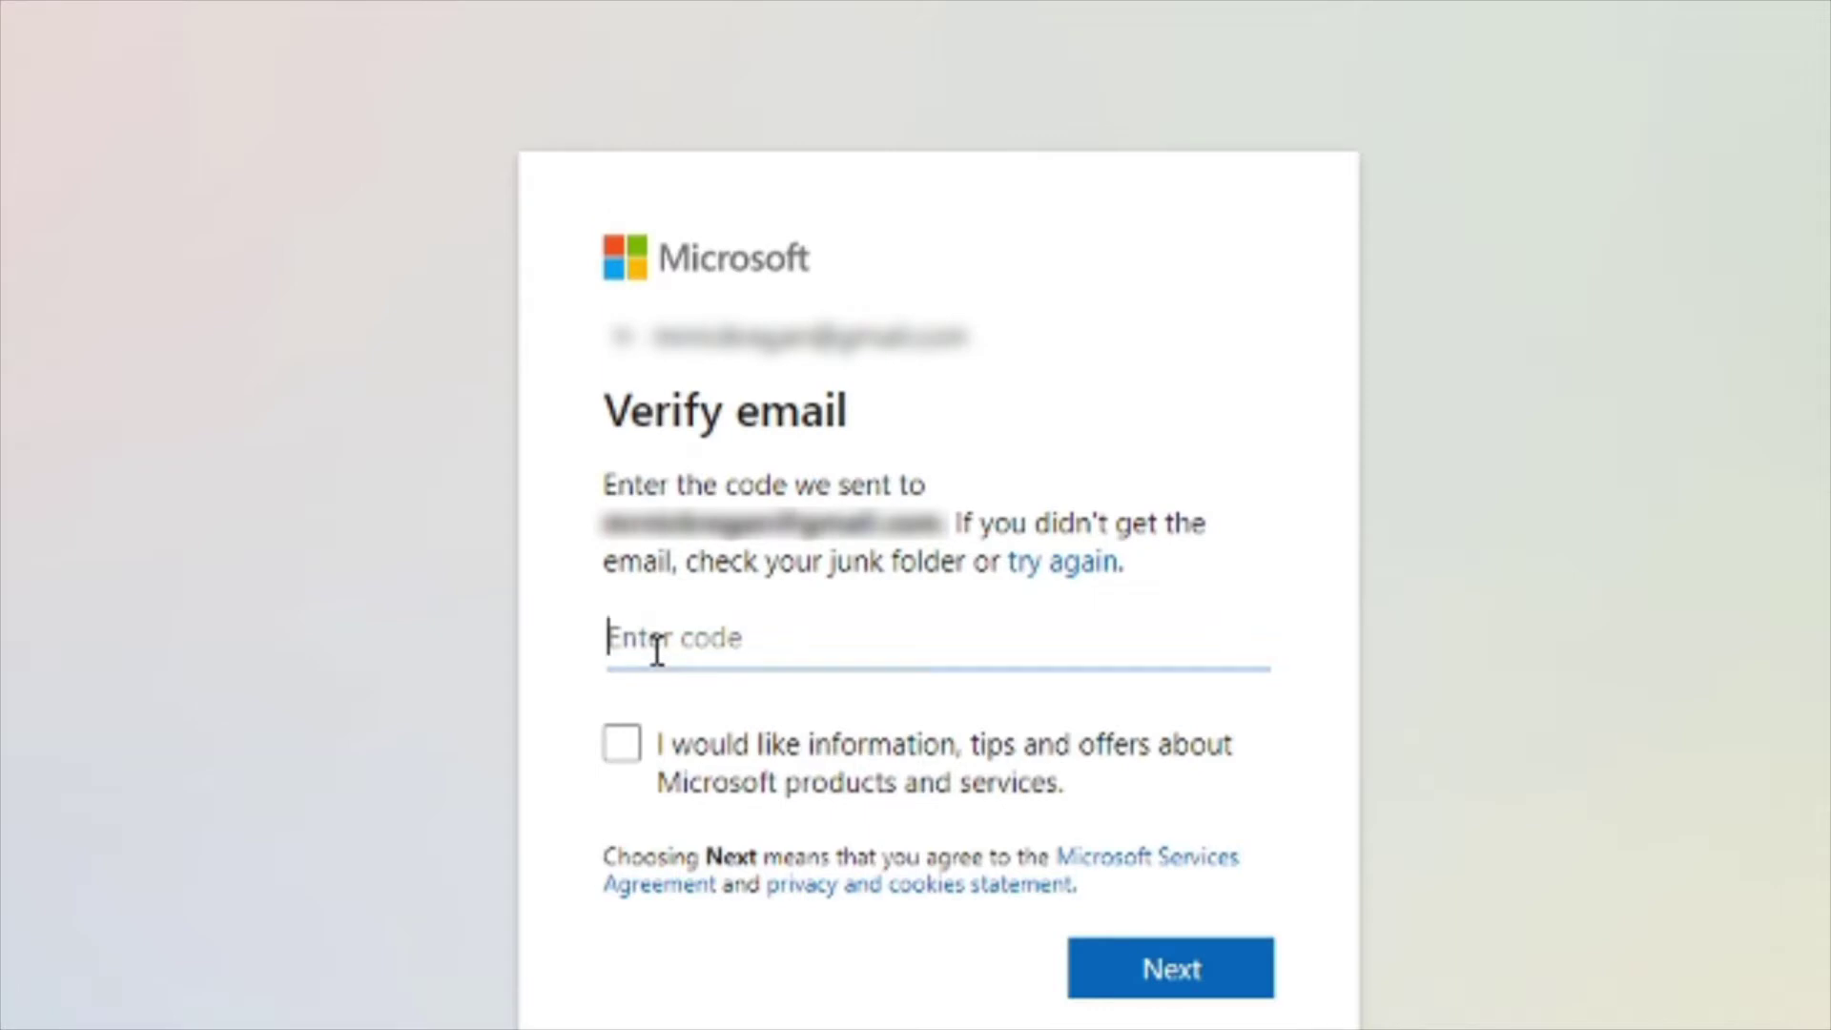
Step: Enter the emailed verification code, then type and submit the CAPTCHA characters
text(1)
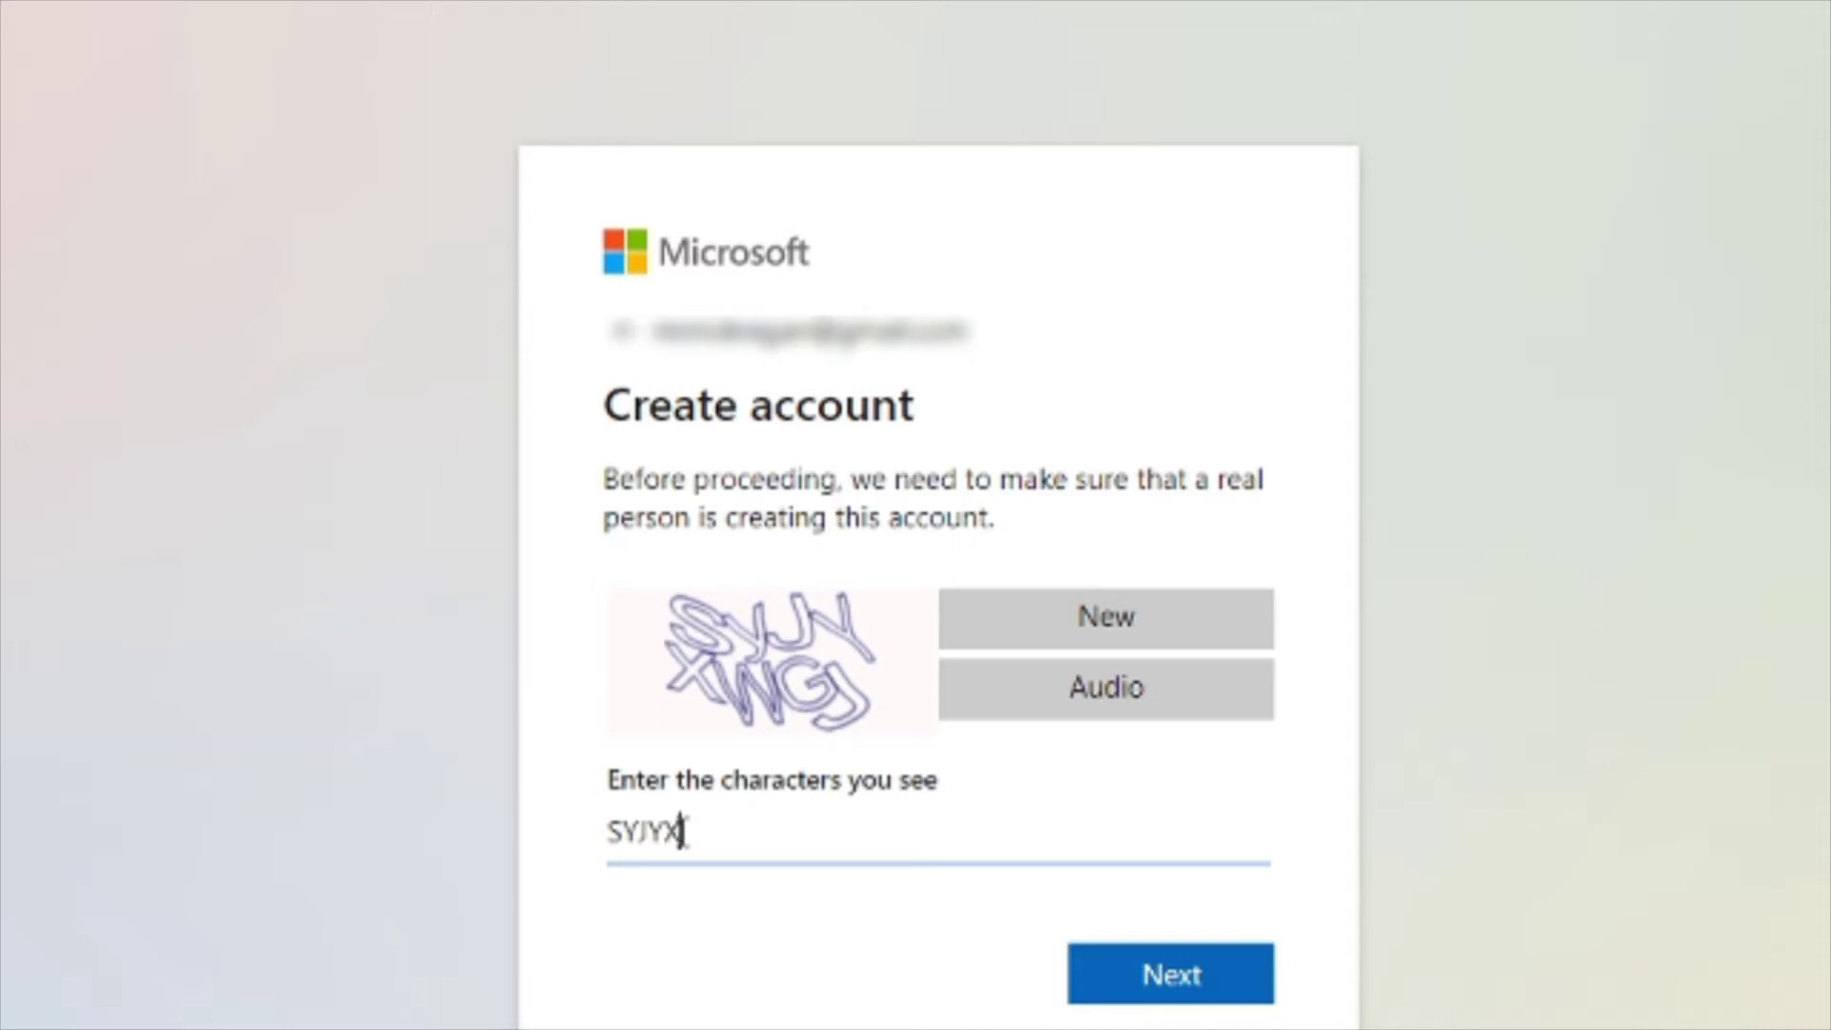
text(WGJ)
click(1170, 963)
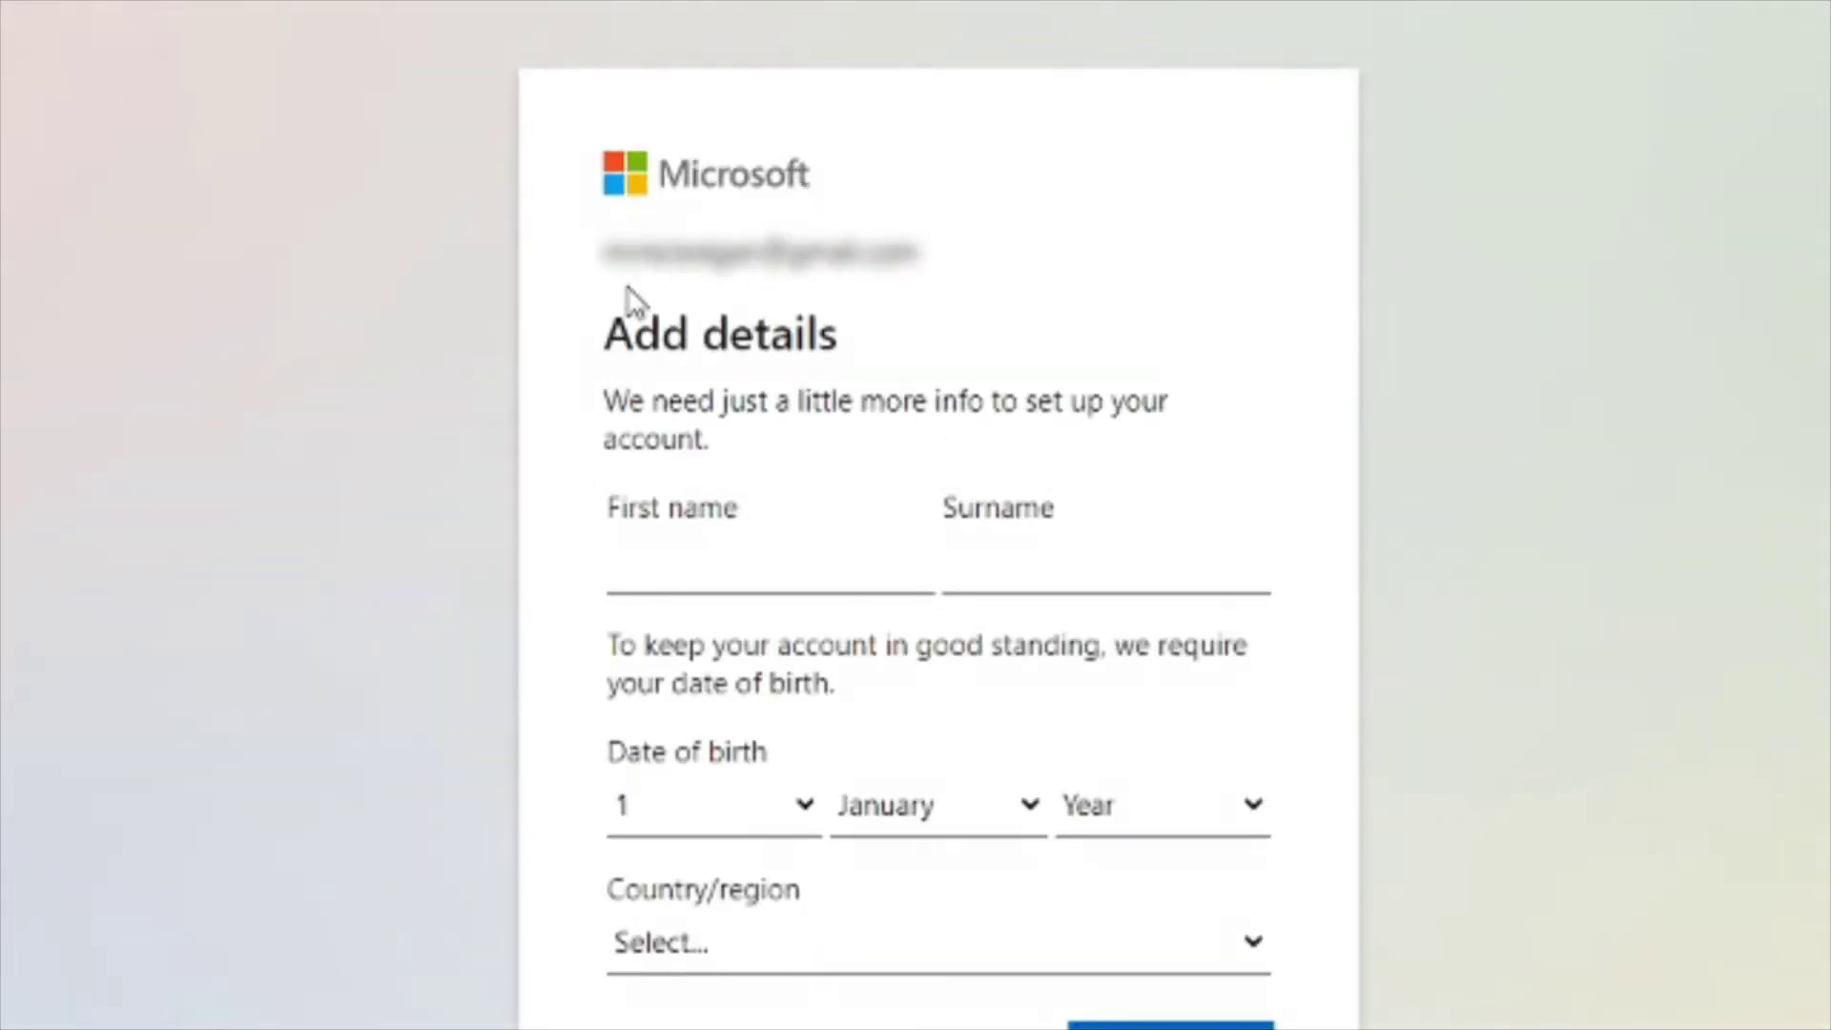
Step: Fill the first name, surname and country United Kingdom from saved details
click(693, 537)
click(701, 563)
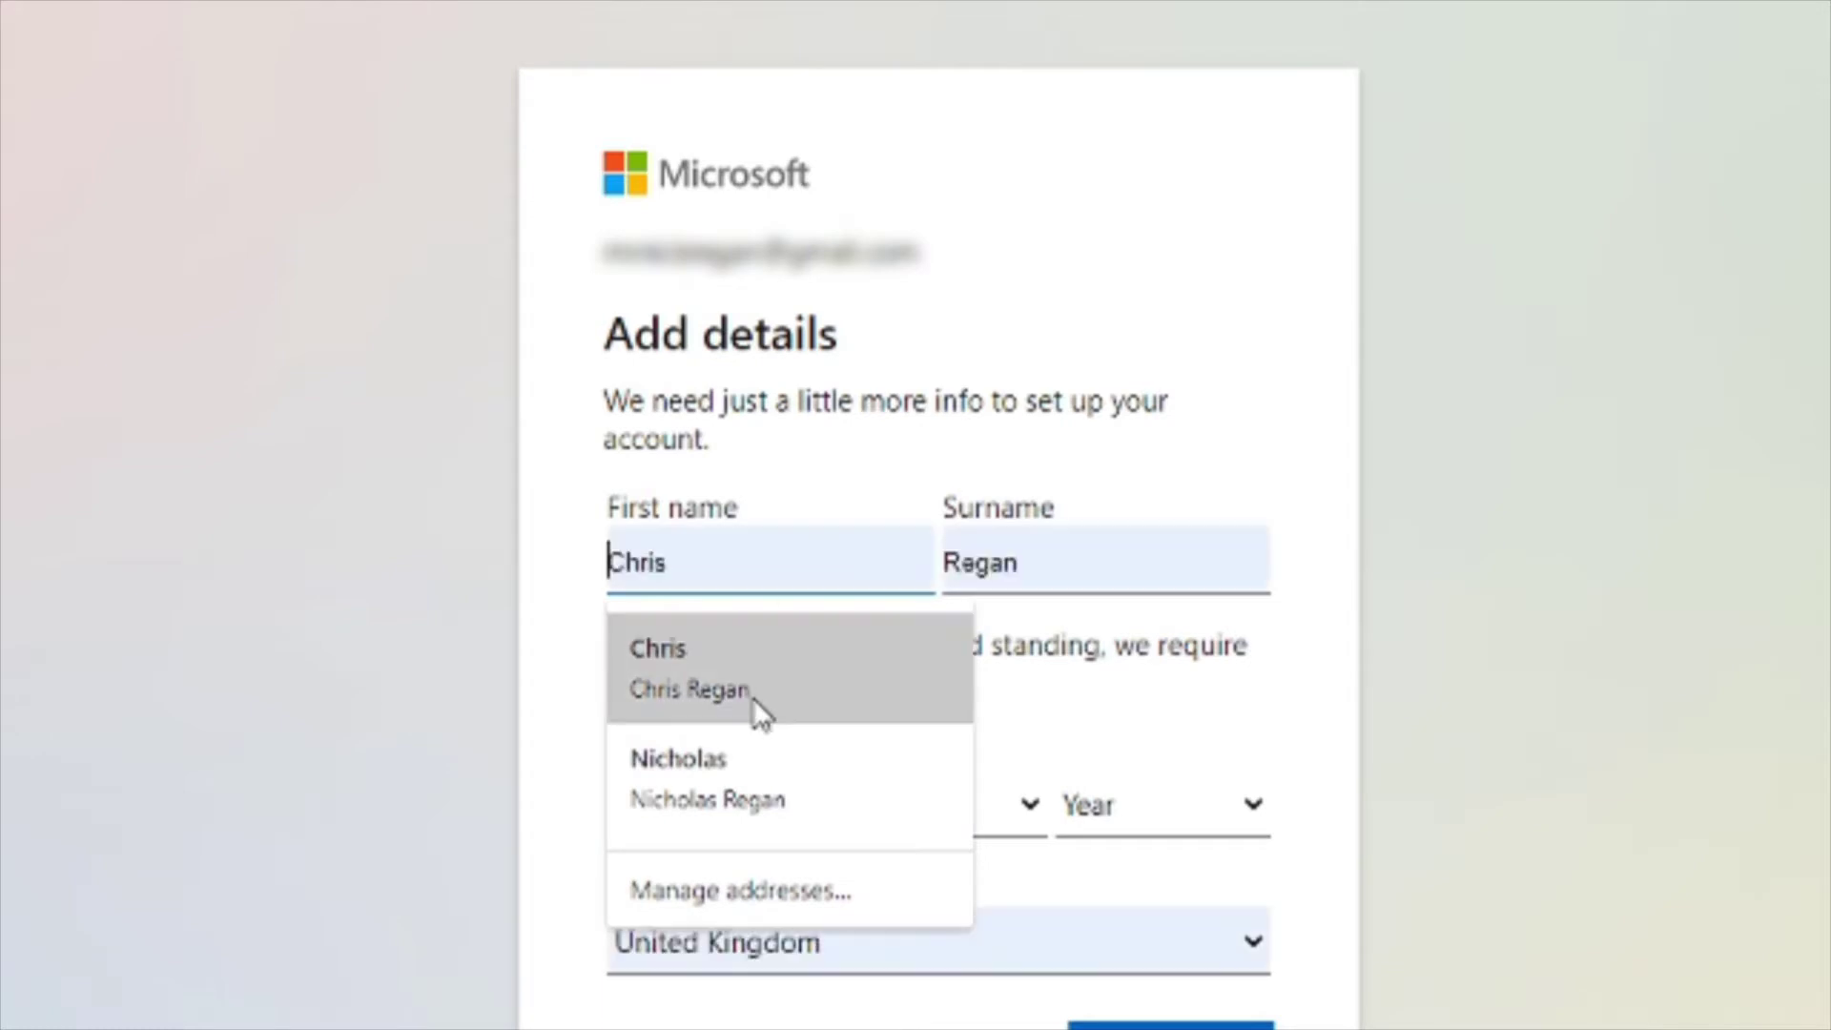
click(725, 778)
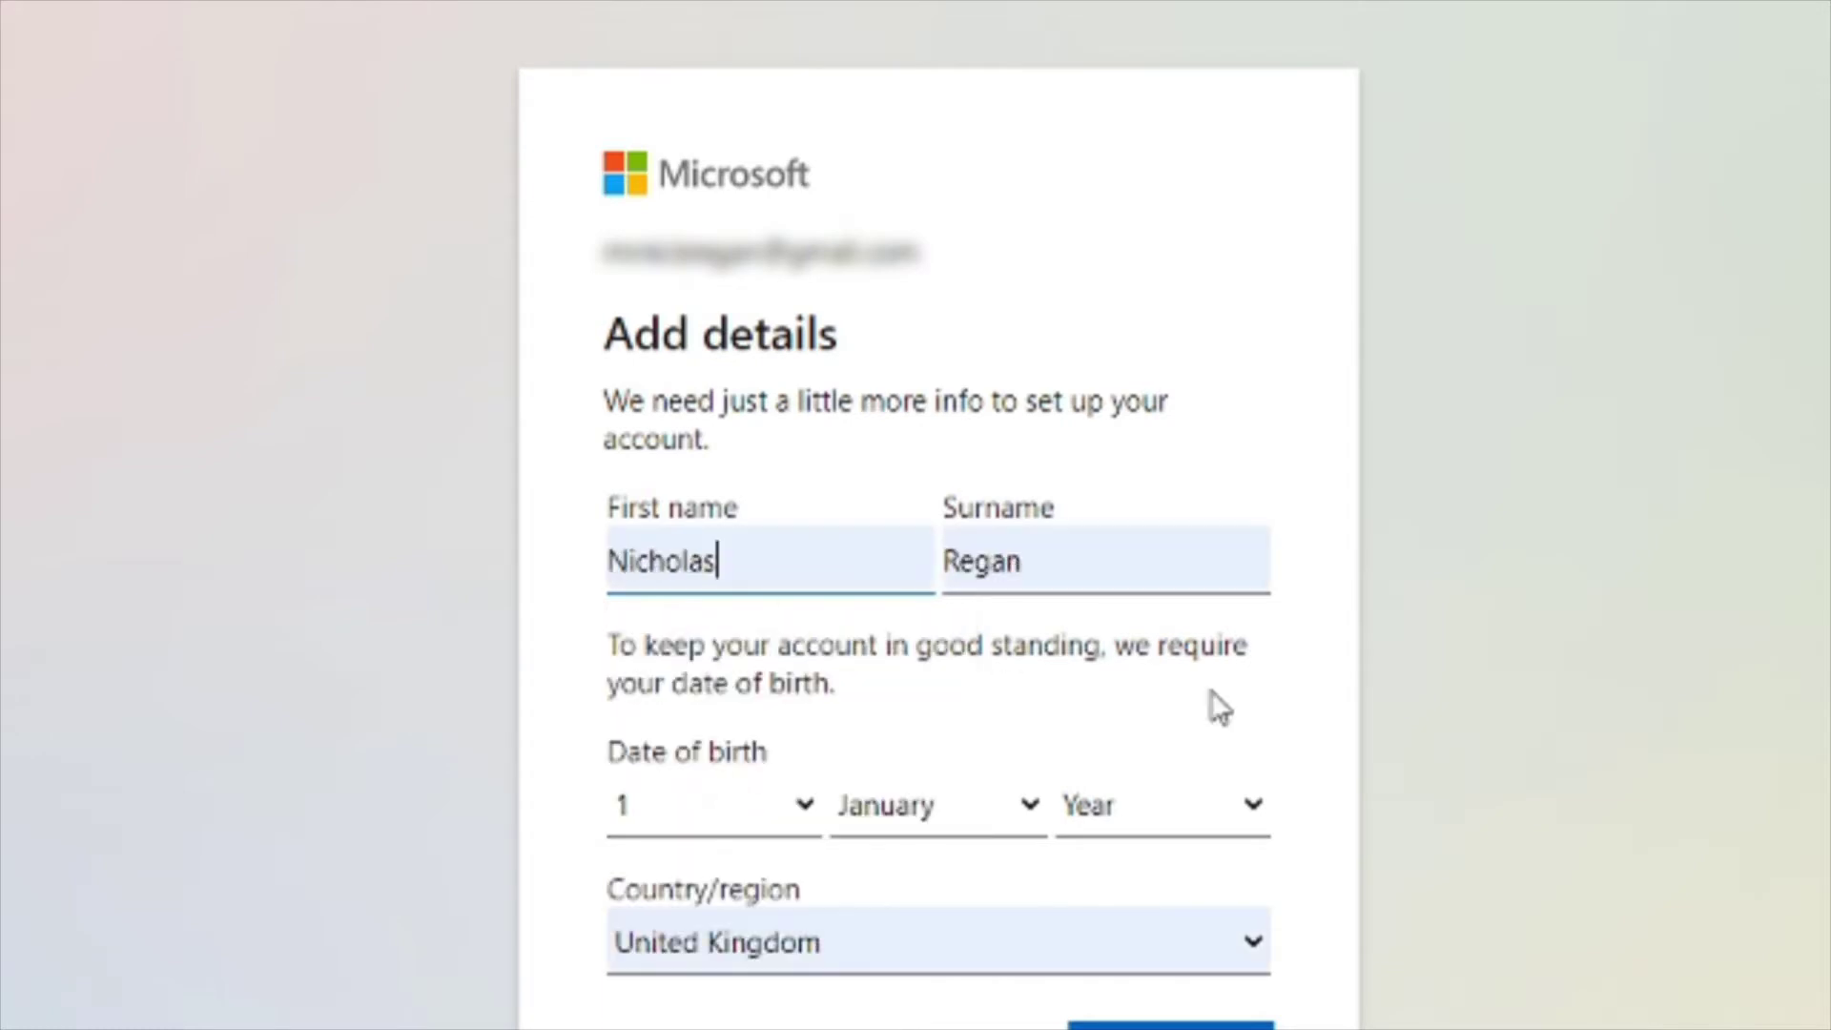
Step: Pick the day, month and year of birth and submit the account details
click(687, 818)
scroll(665, 597, down, 1)
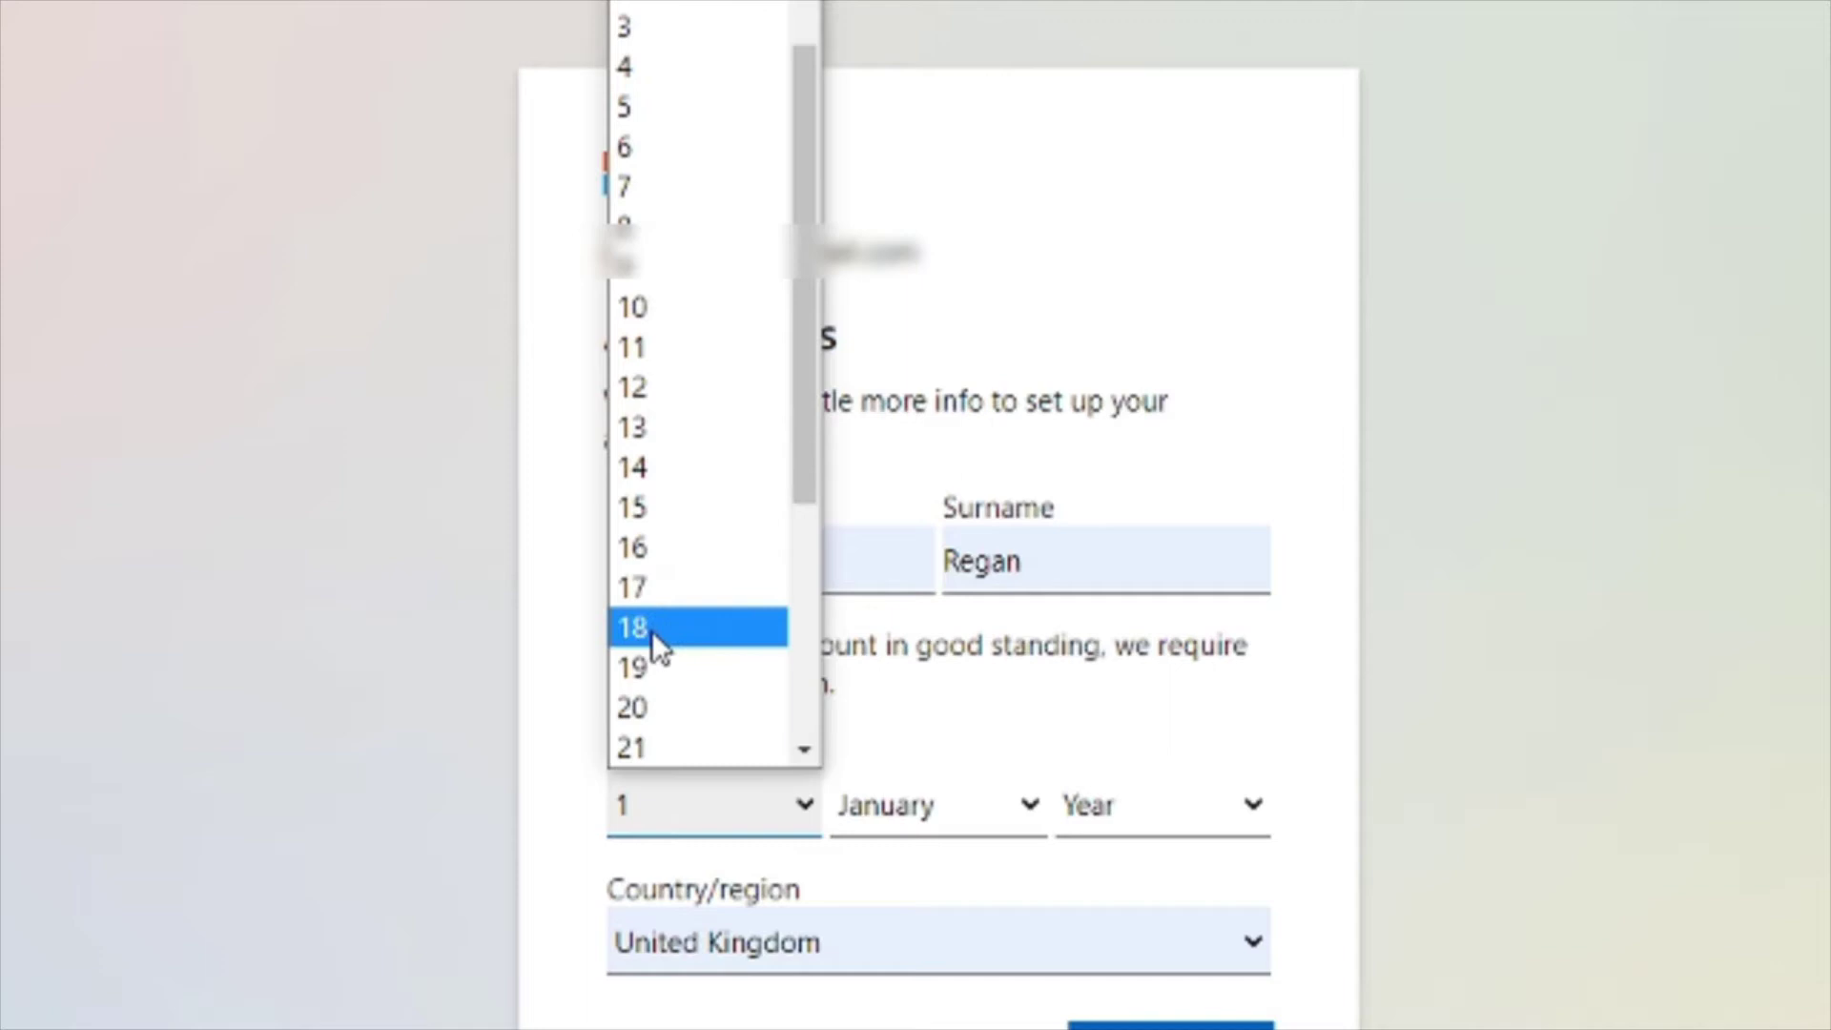
click(662, 461)
click(981, 805)
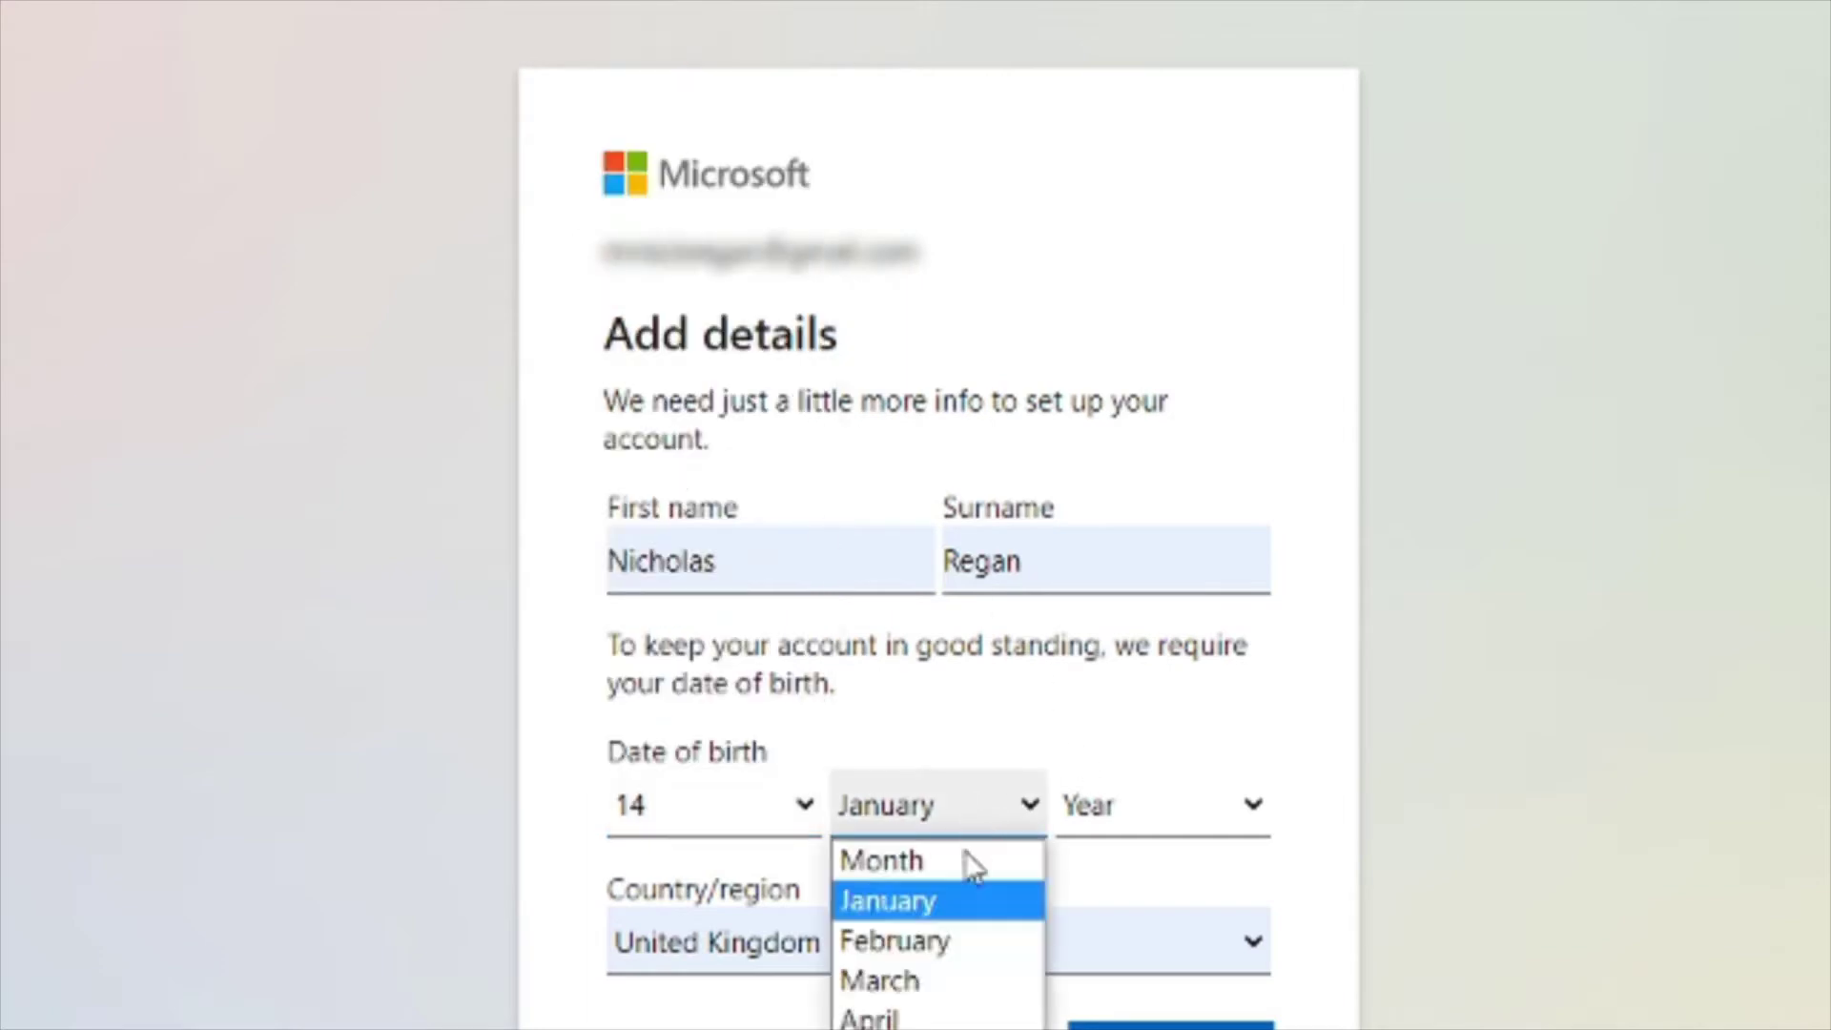
click(892, 1029)
click(1193, 814)
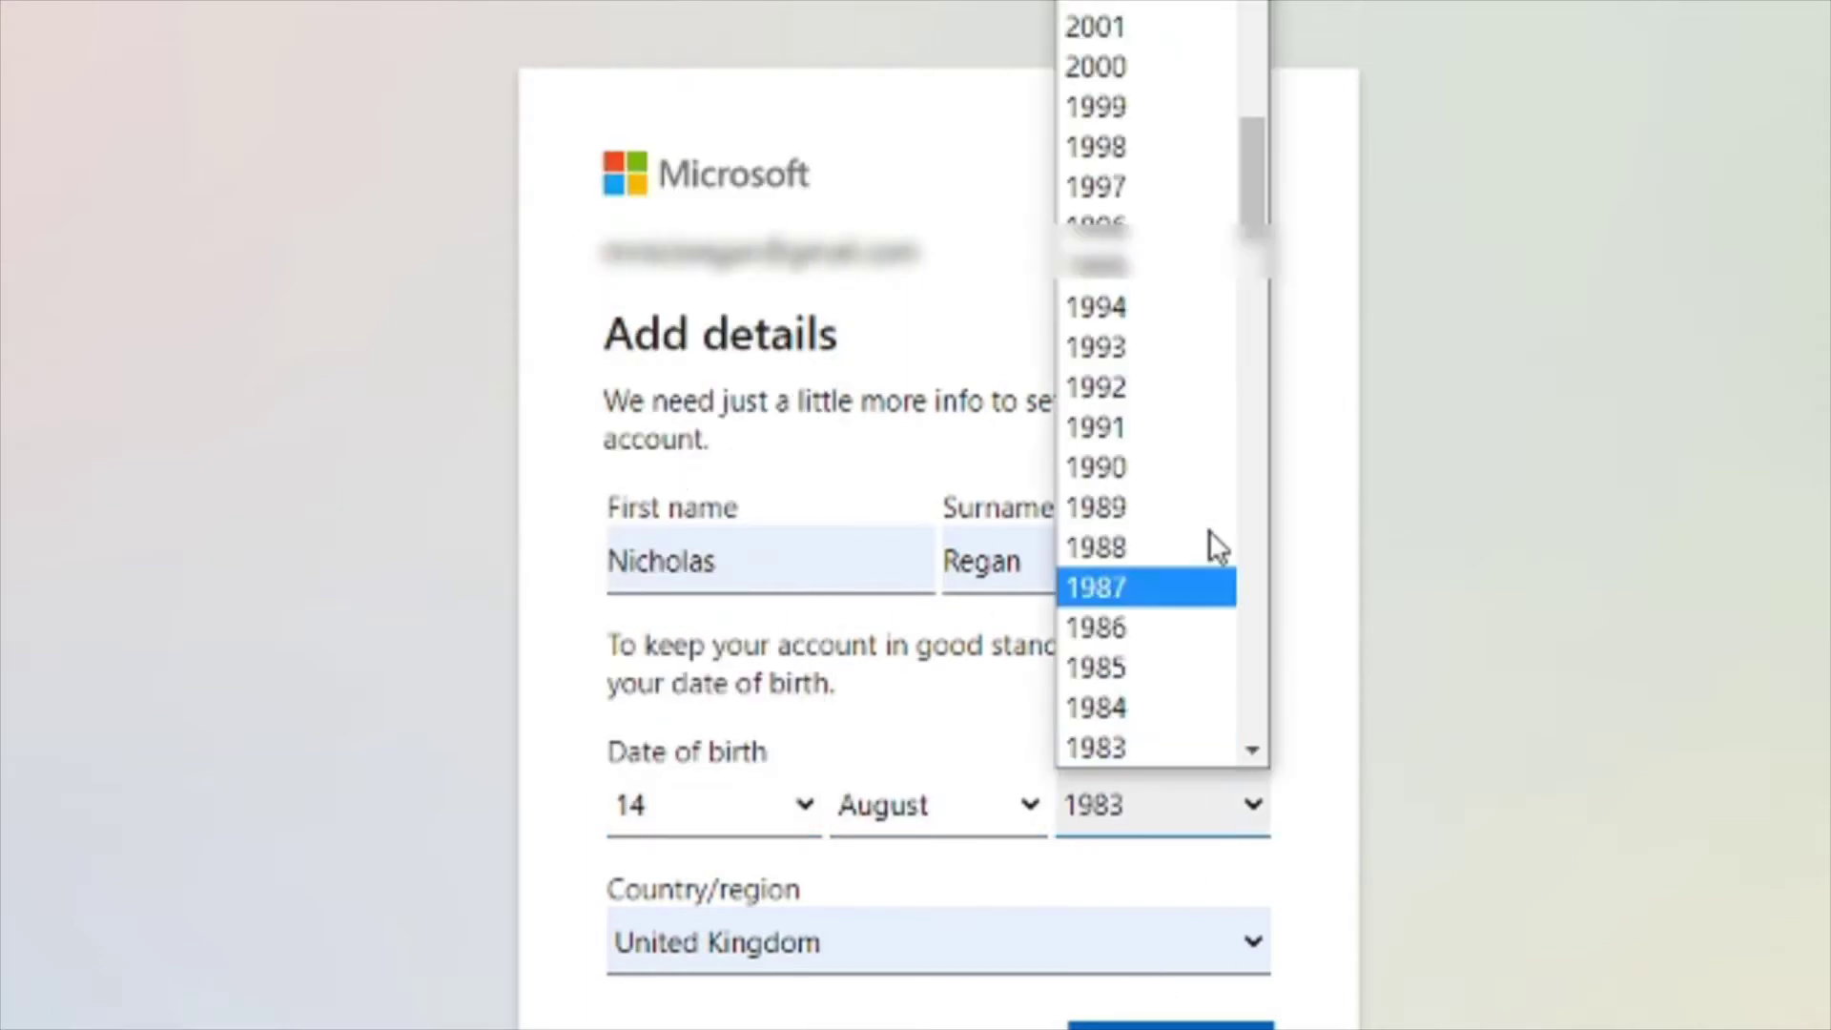
click(1149, 584)
key(Return)
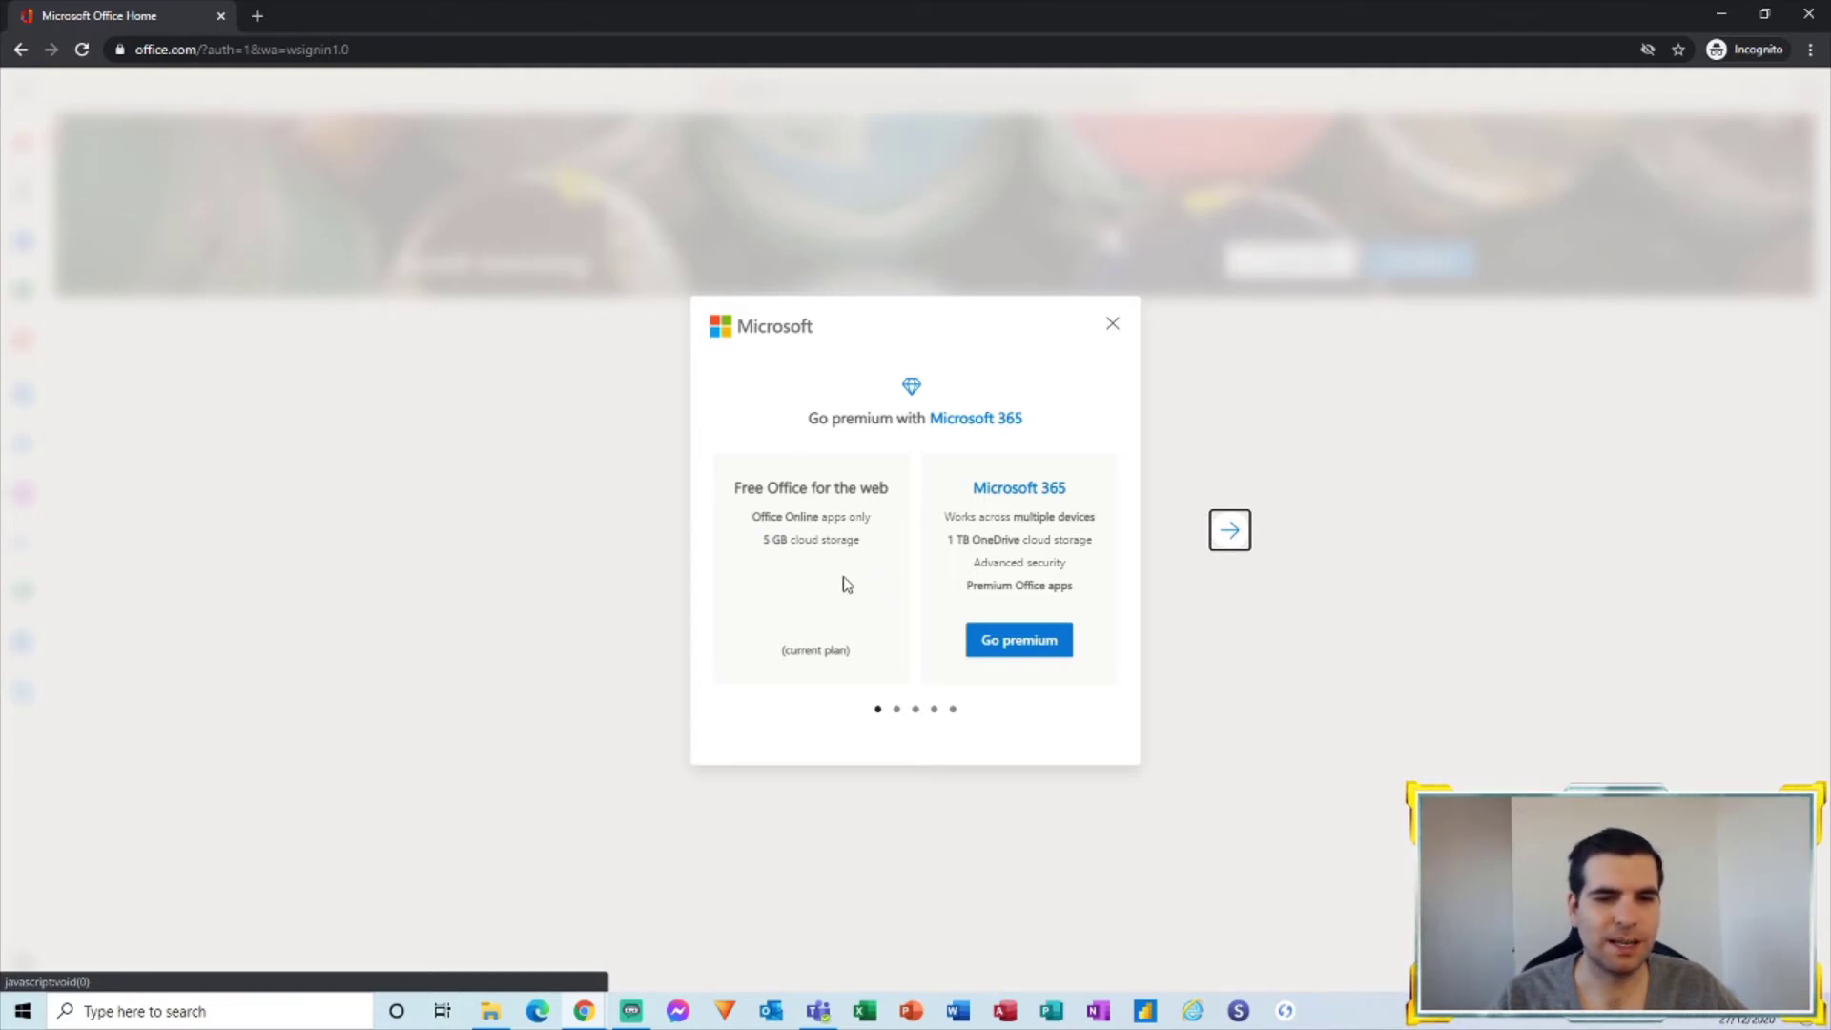
Step: Advance through all the welcome slides, including the OneDrive slide, and finish the tour
click(1231, 531)
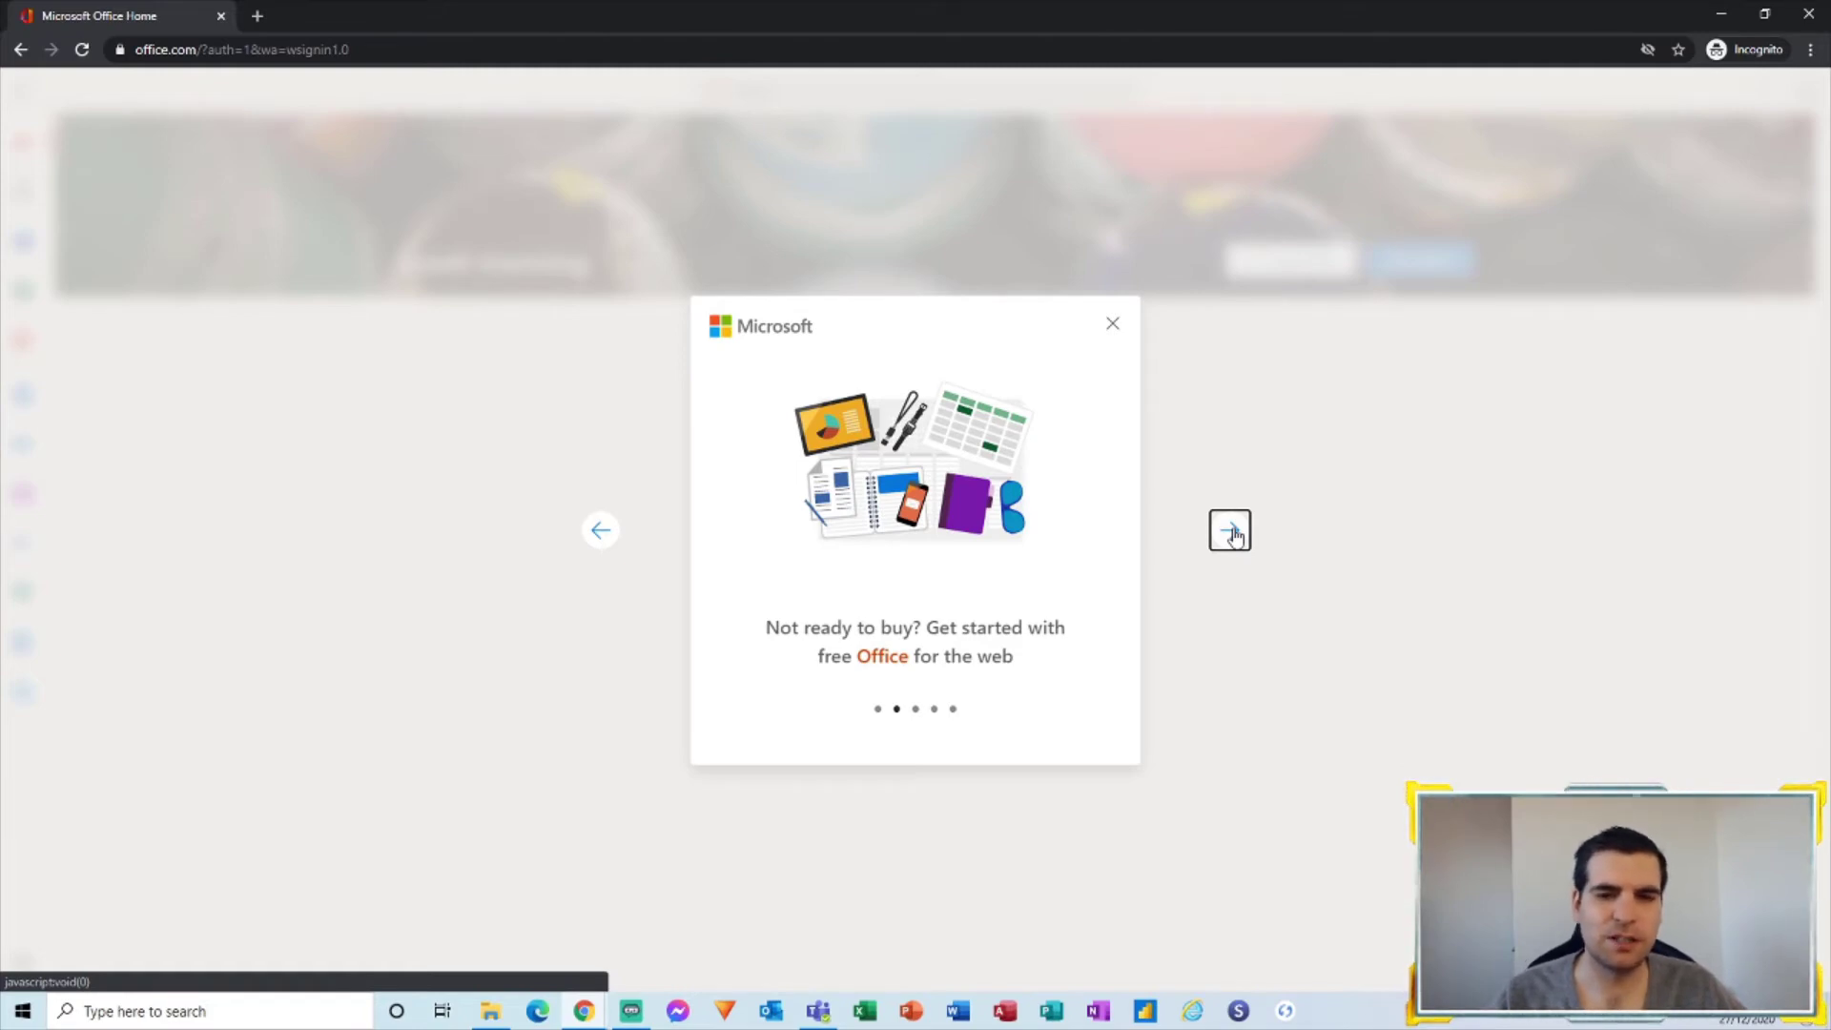
click(1230, 531)
click(1231, 531)
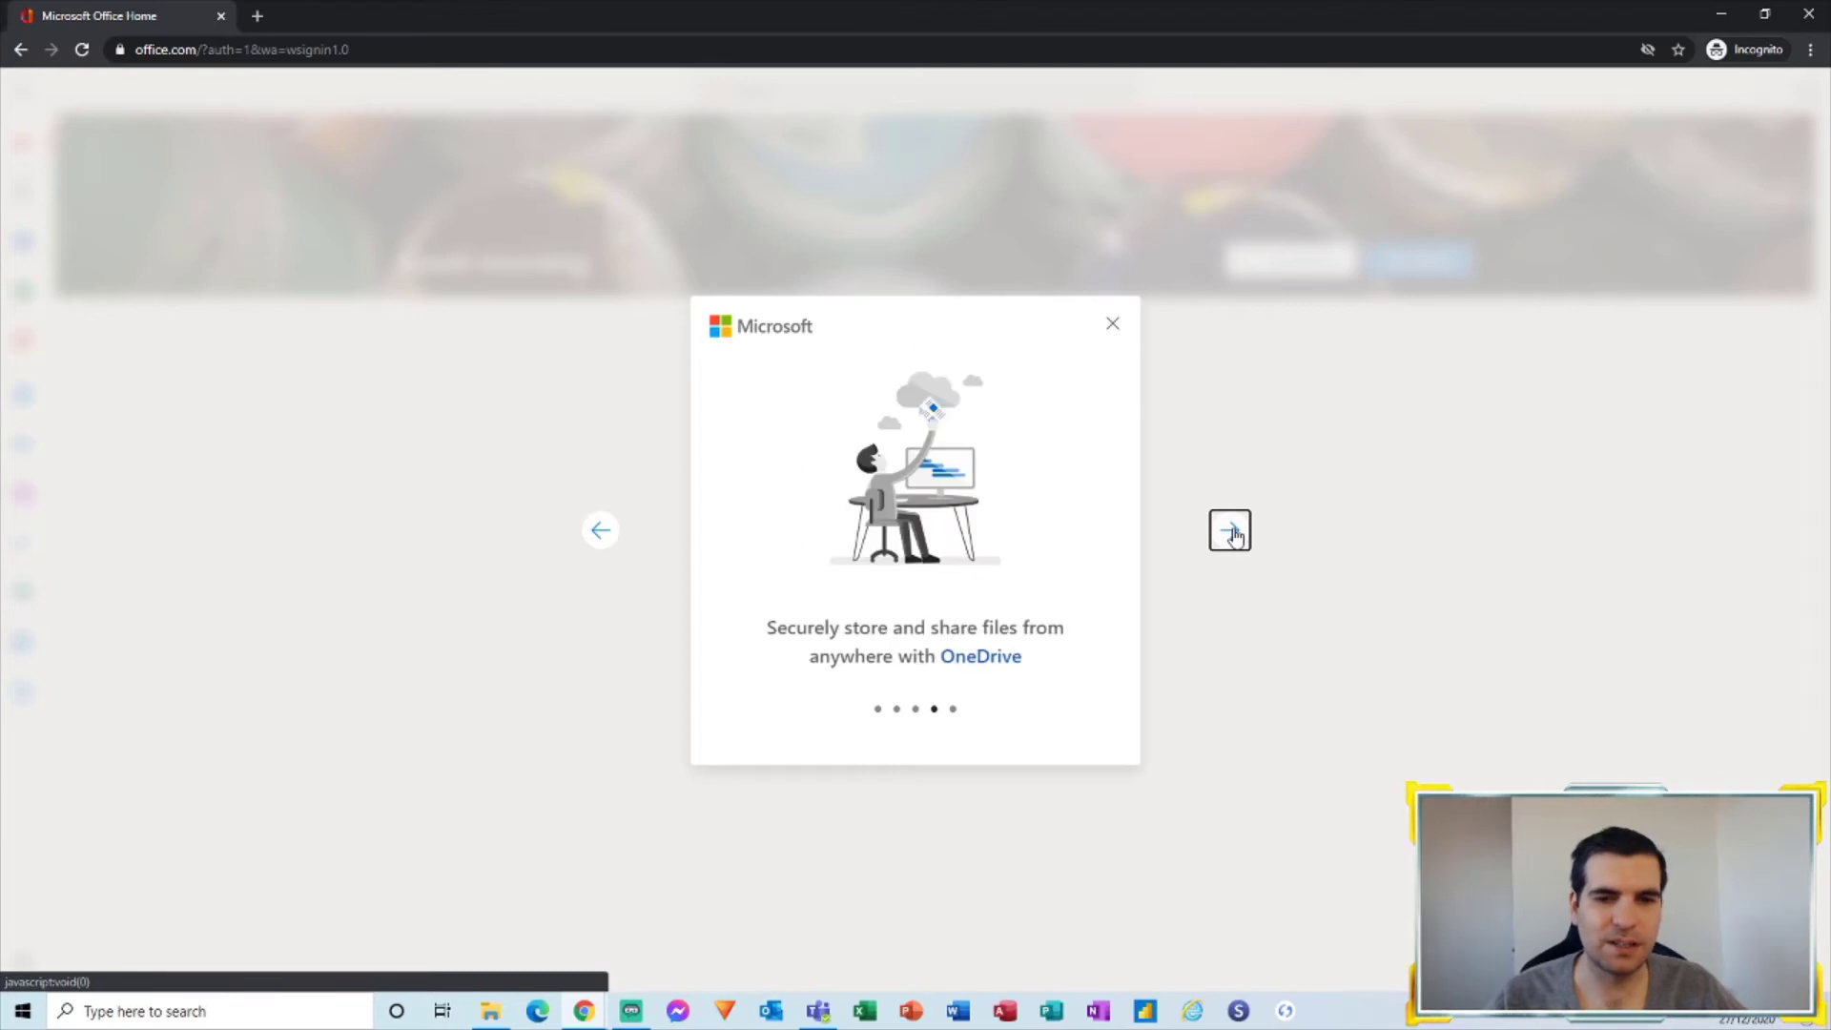
click(1230, 531)
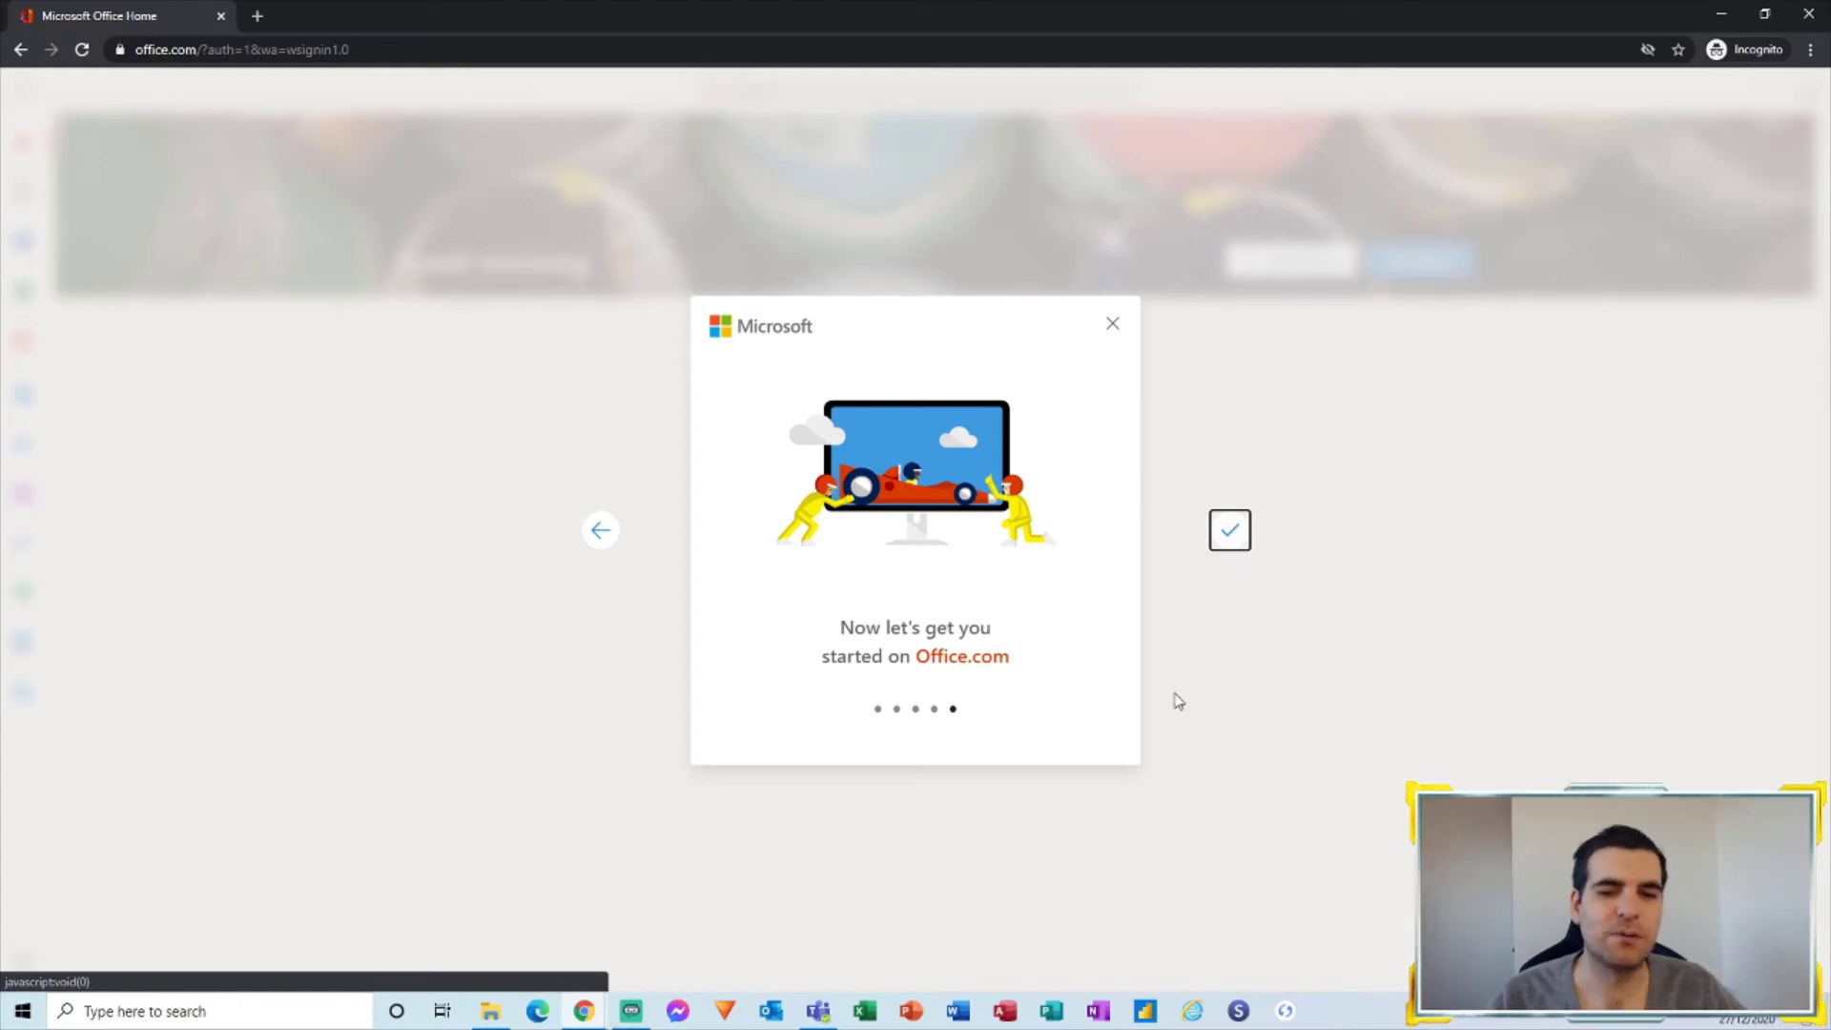
click(1229, 540)
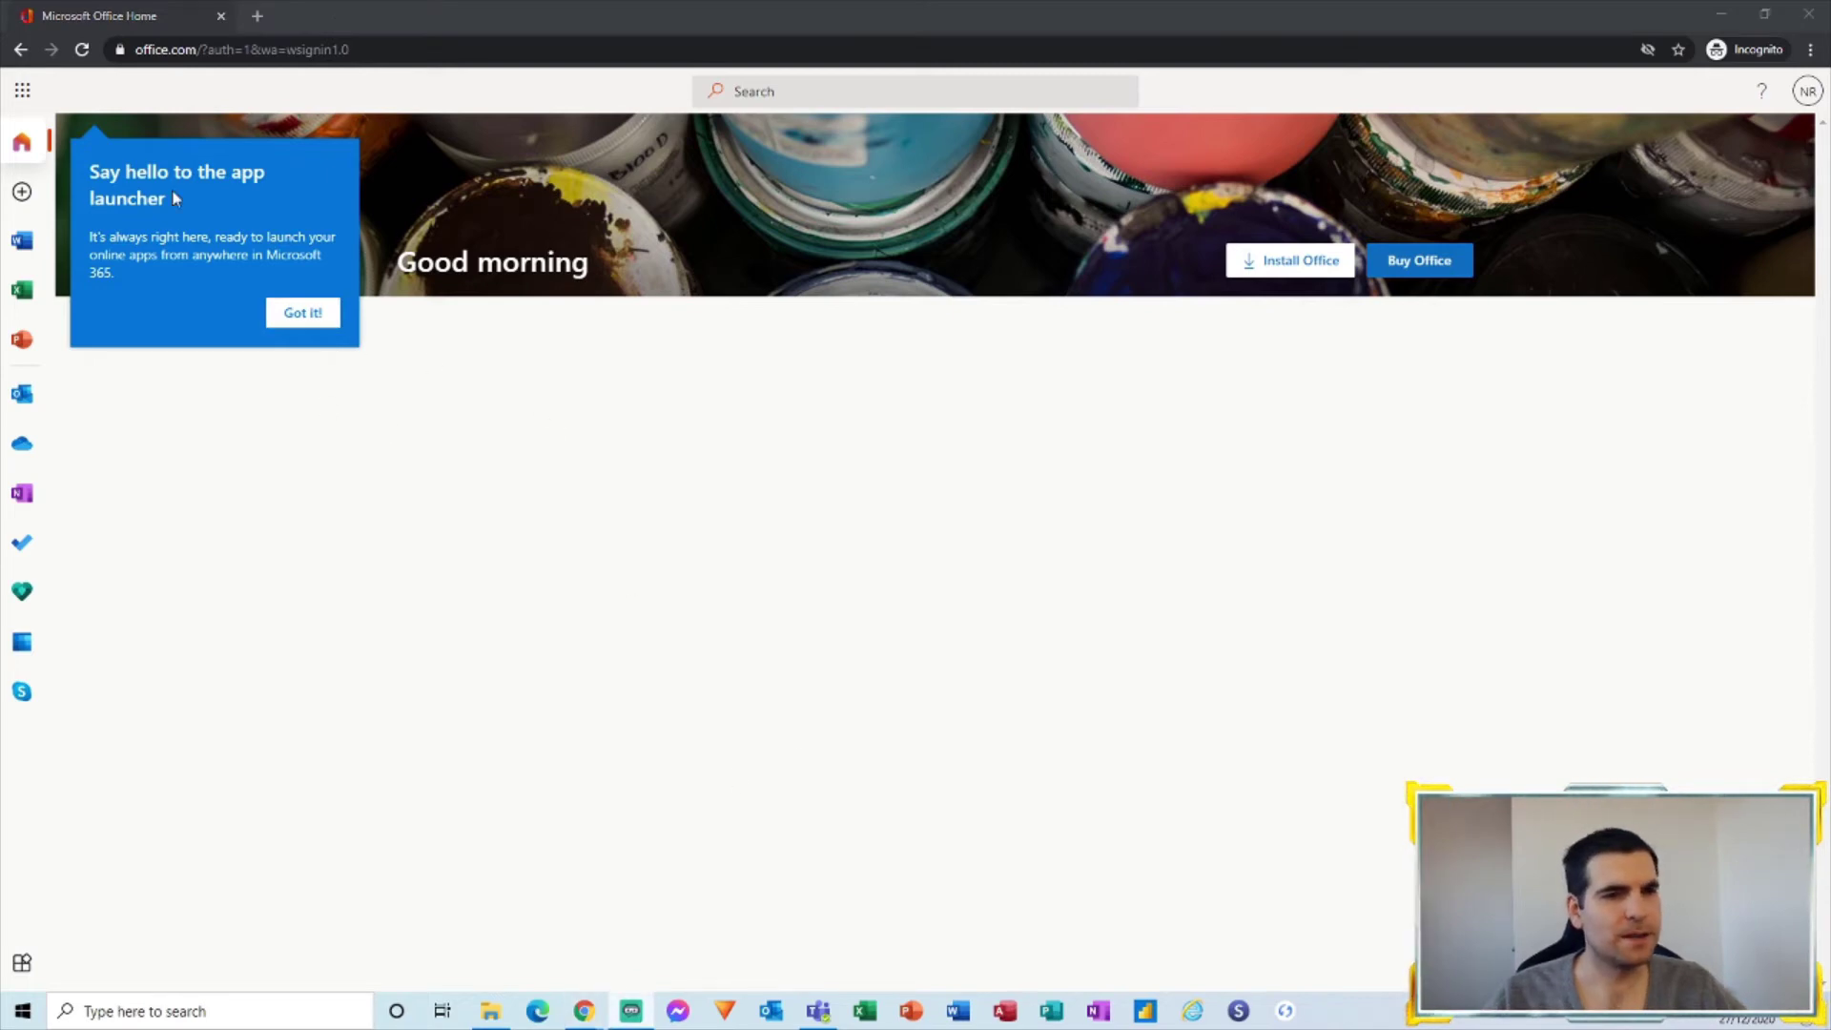
Step: Dismiss the 'Say hello to the app launcher' tip with Got it!
click(294, 320)
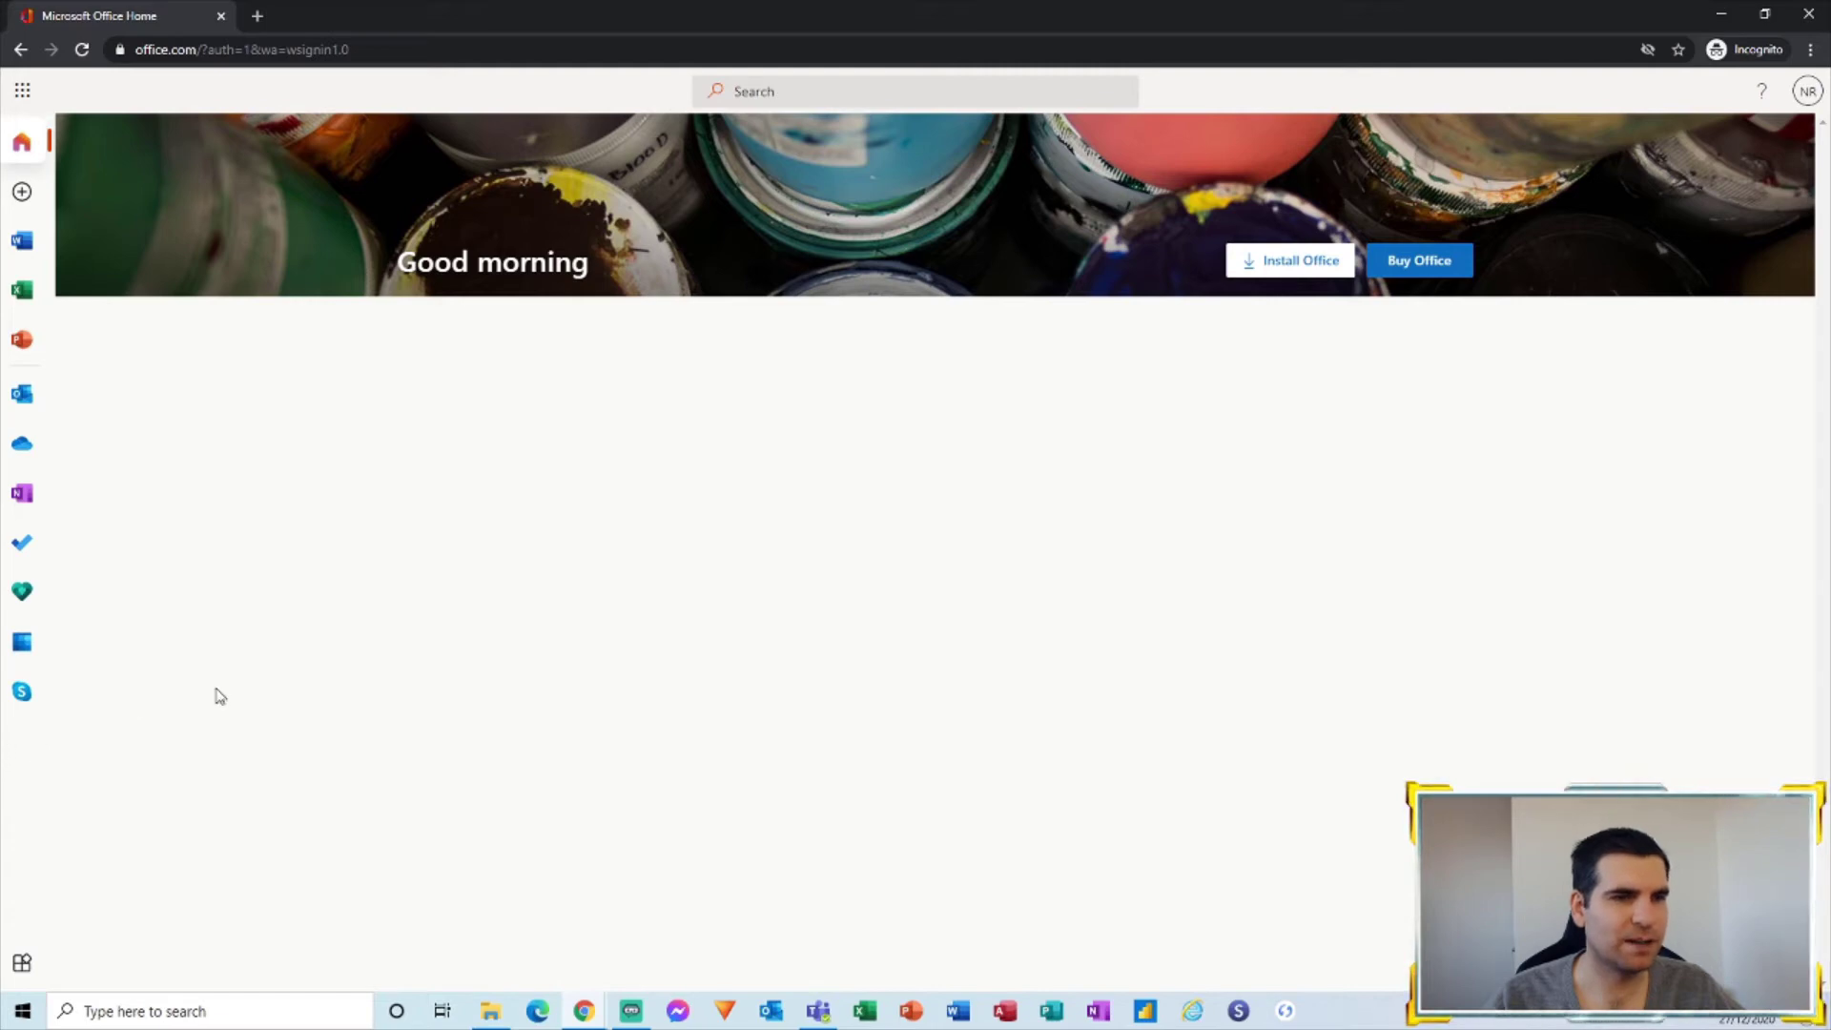
Step: Browse the full Microsoft 365 app list in the launcher, then go back to Office home
click(24, 92)
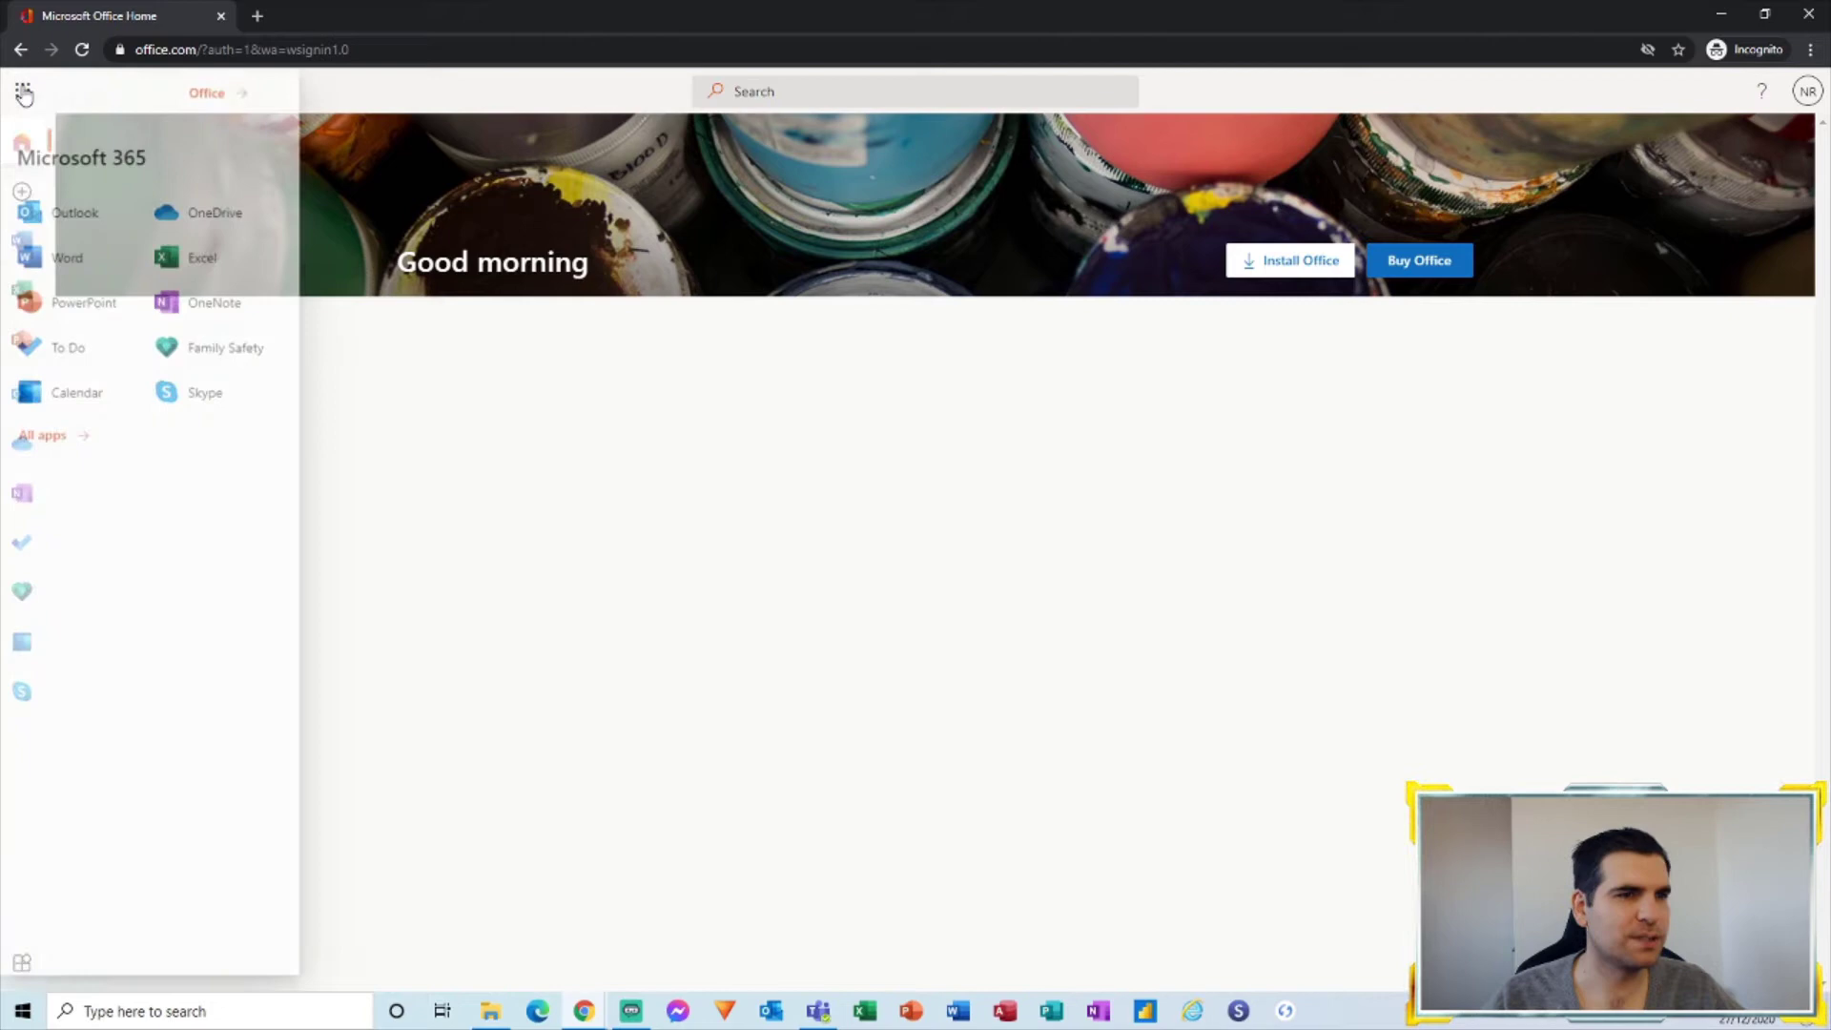
click(46, 447)
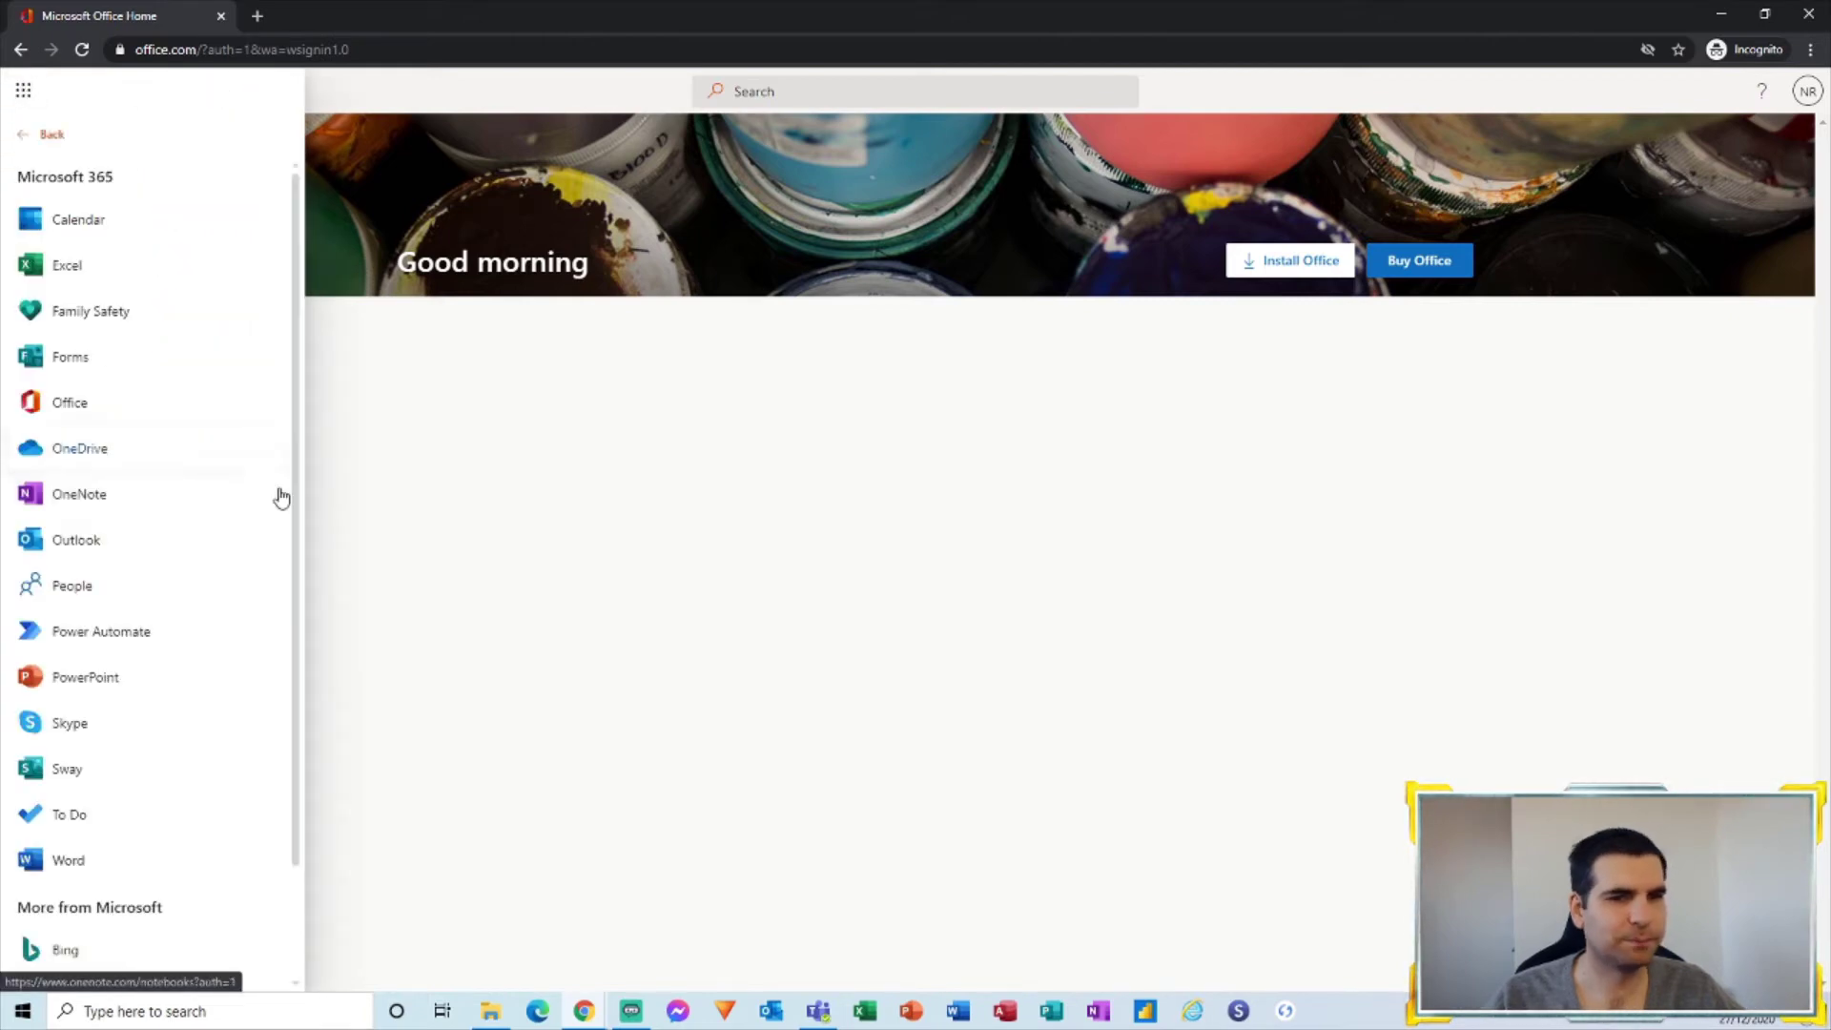
scroll(119, 720, down, 2)
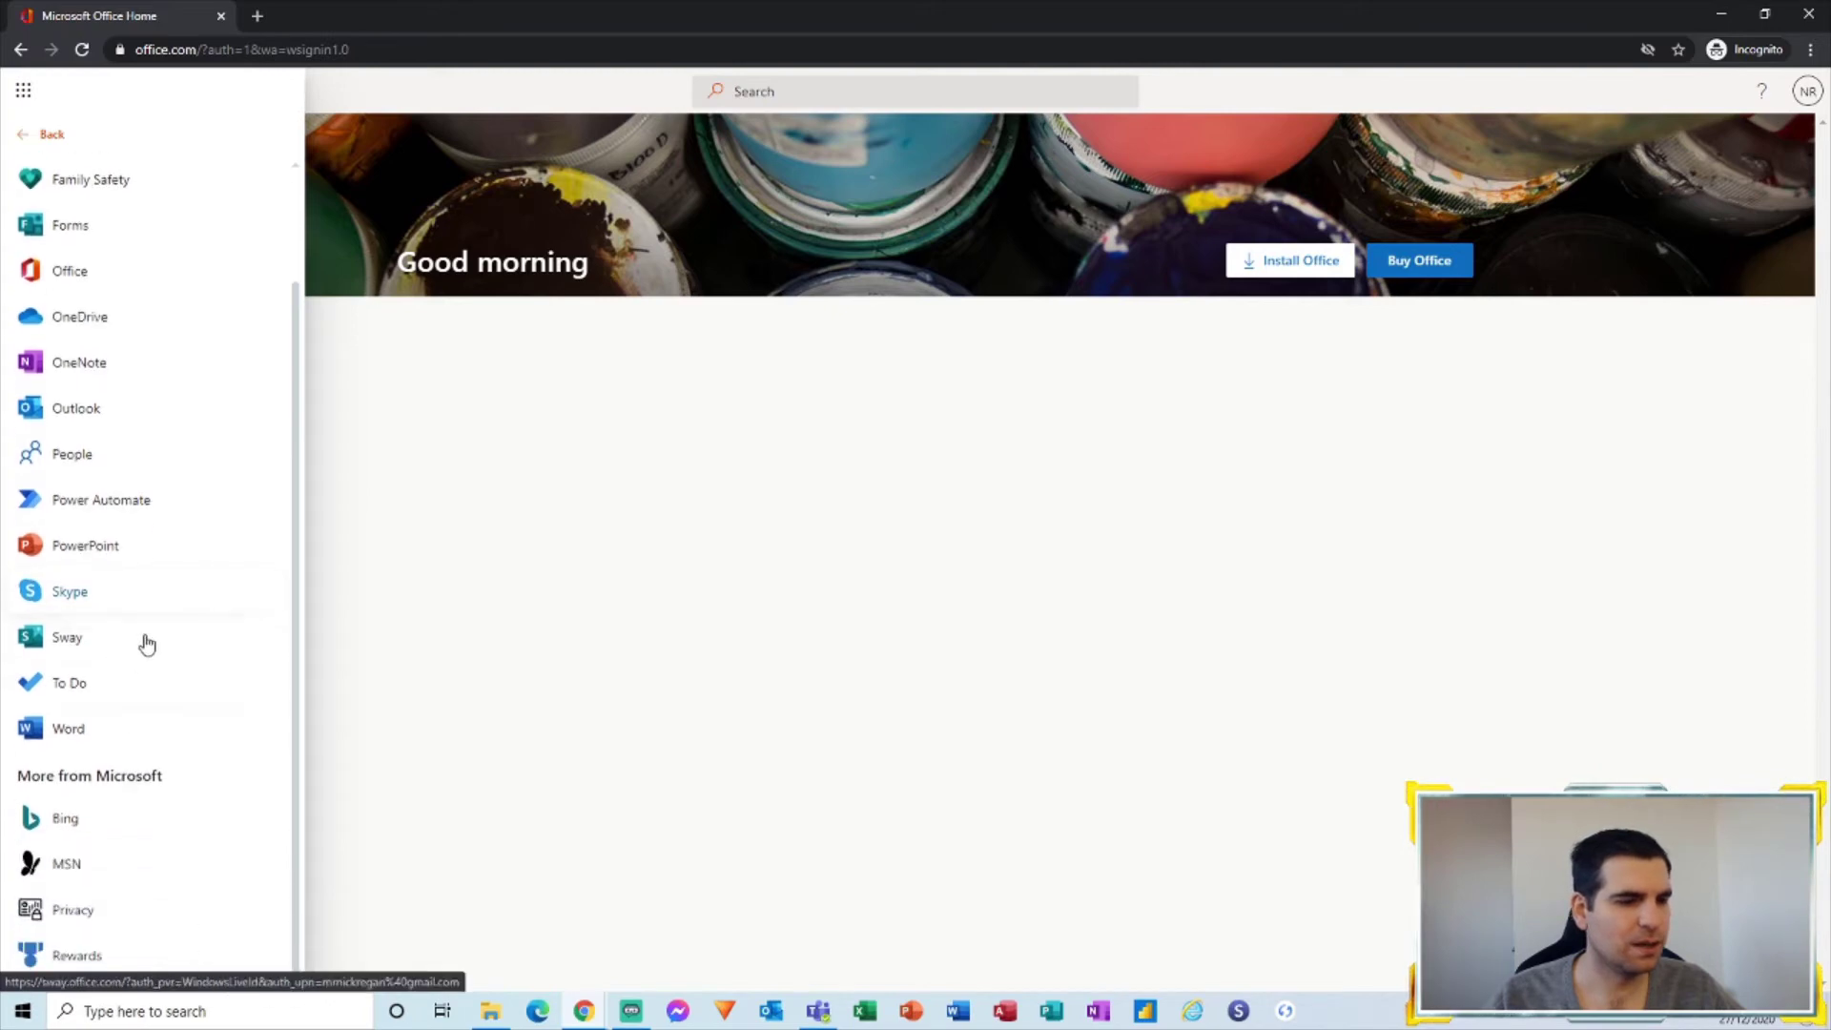
scroll(143, 642, up, 2)
scroll(95, 756, down, 2)
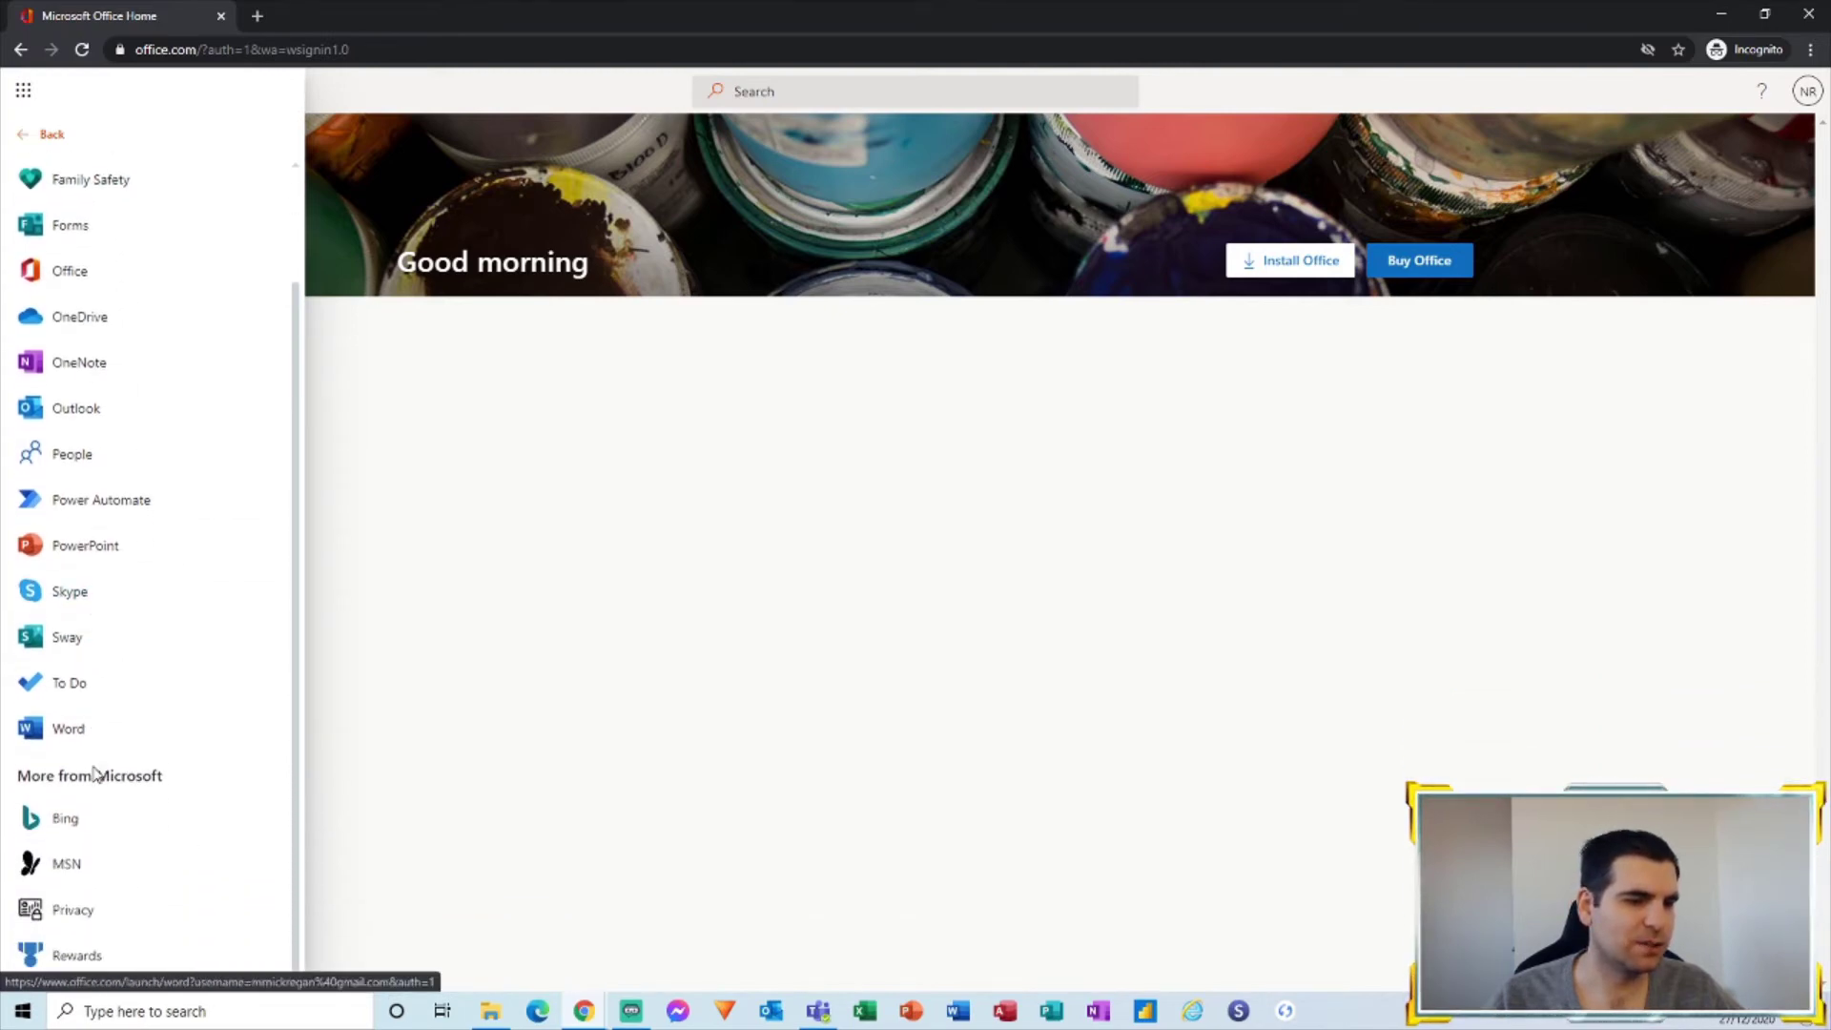
scroll(98, 719, up, 2)
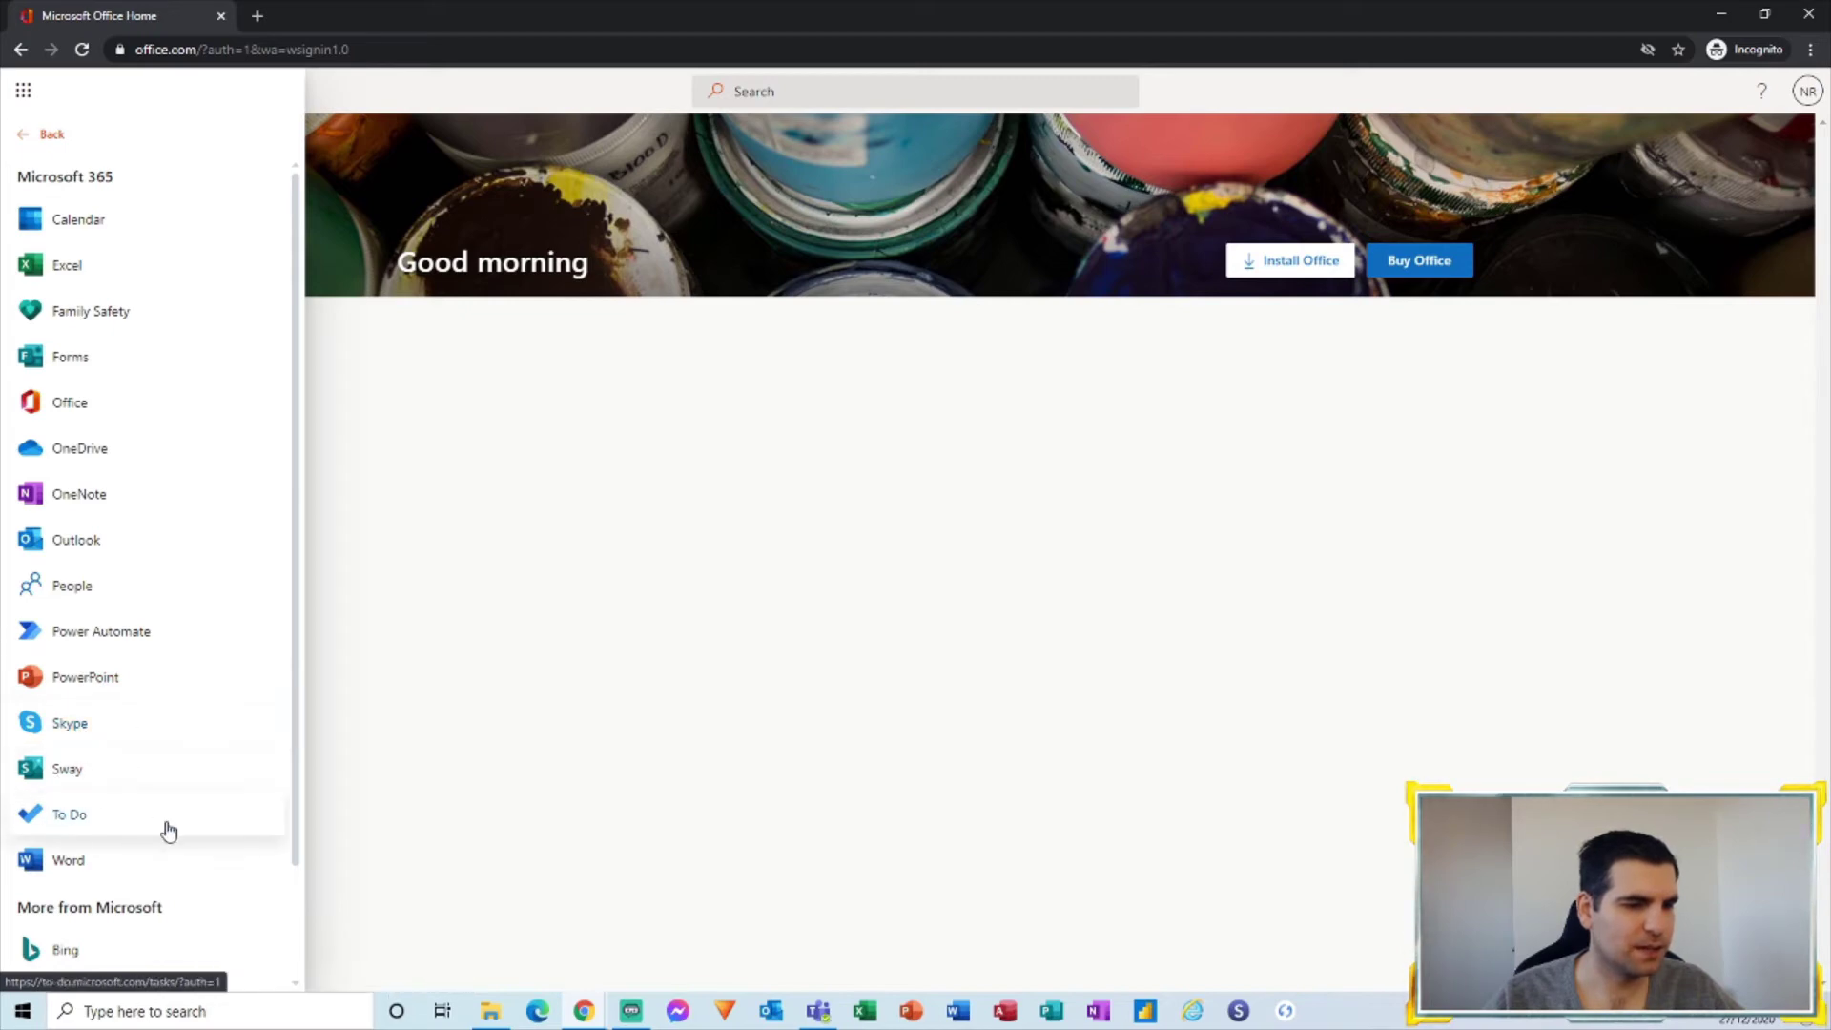
scroll(143, 773, down, 2)
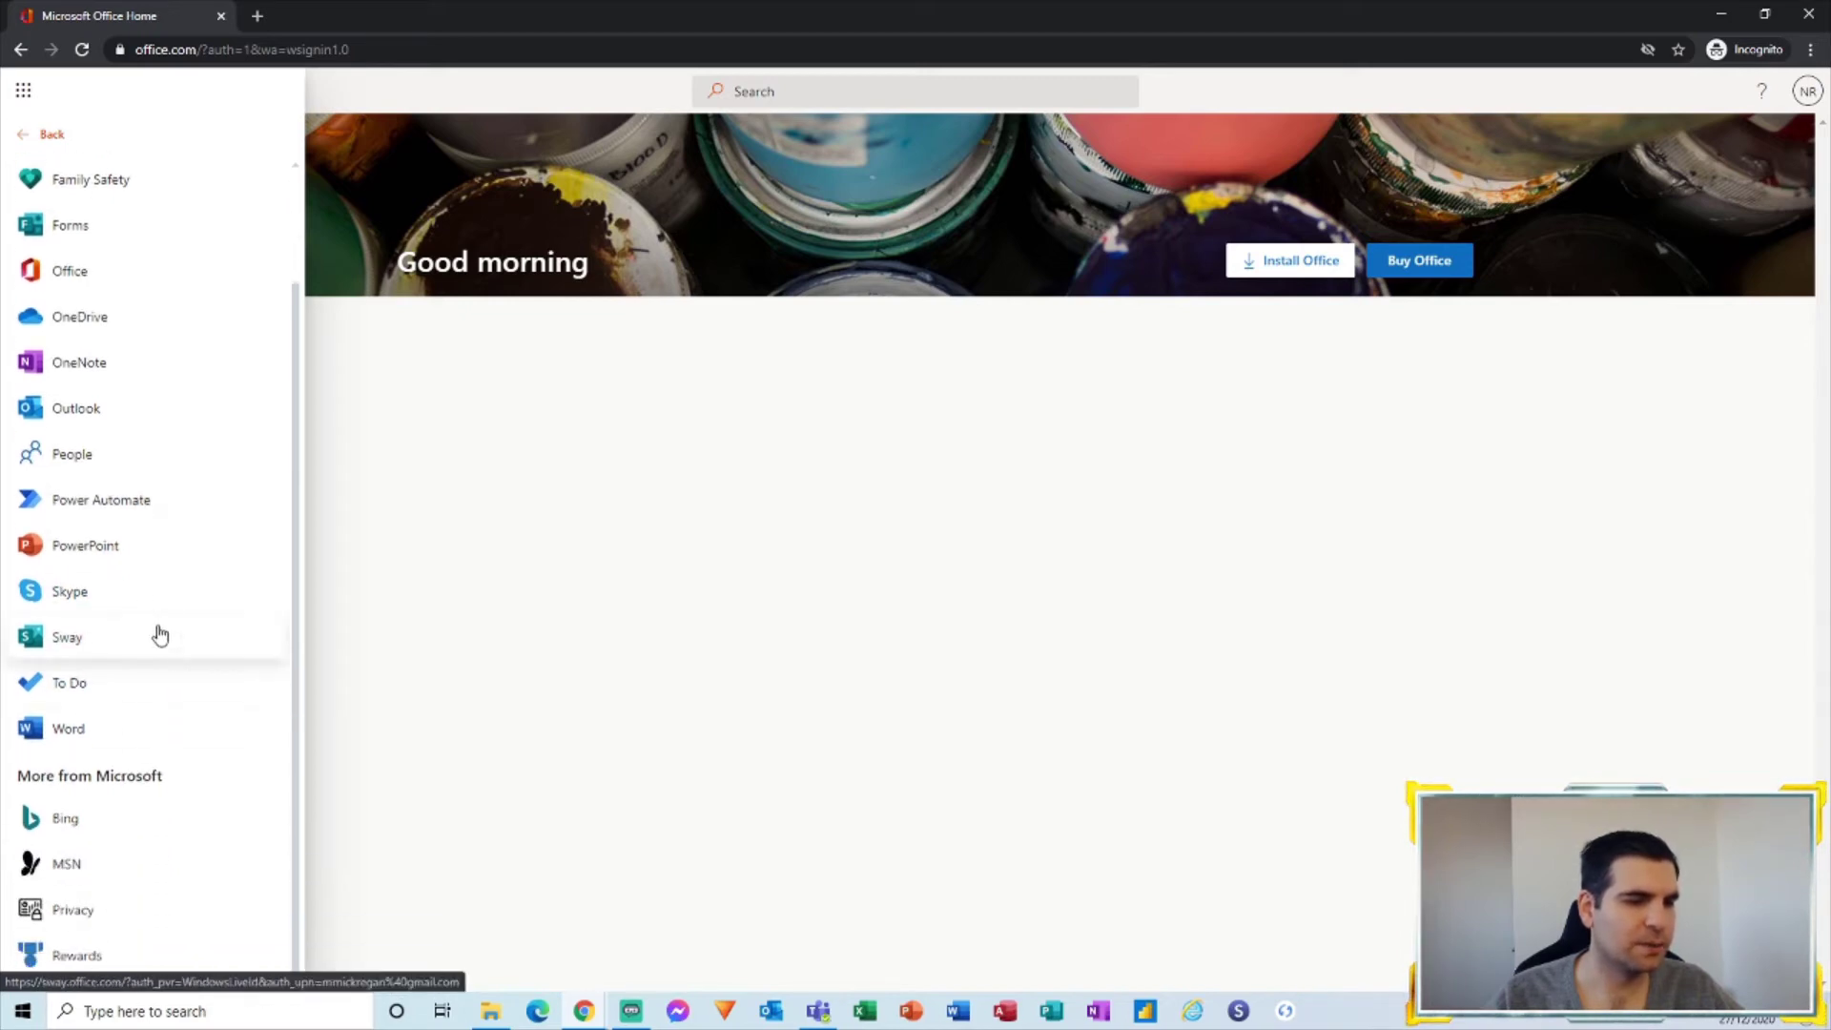
scroll(162, 553, up, 3)
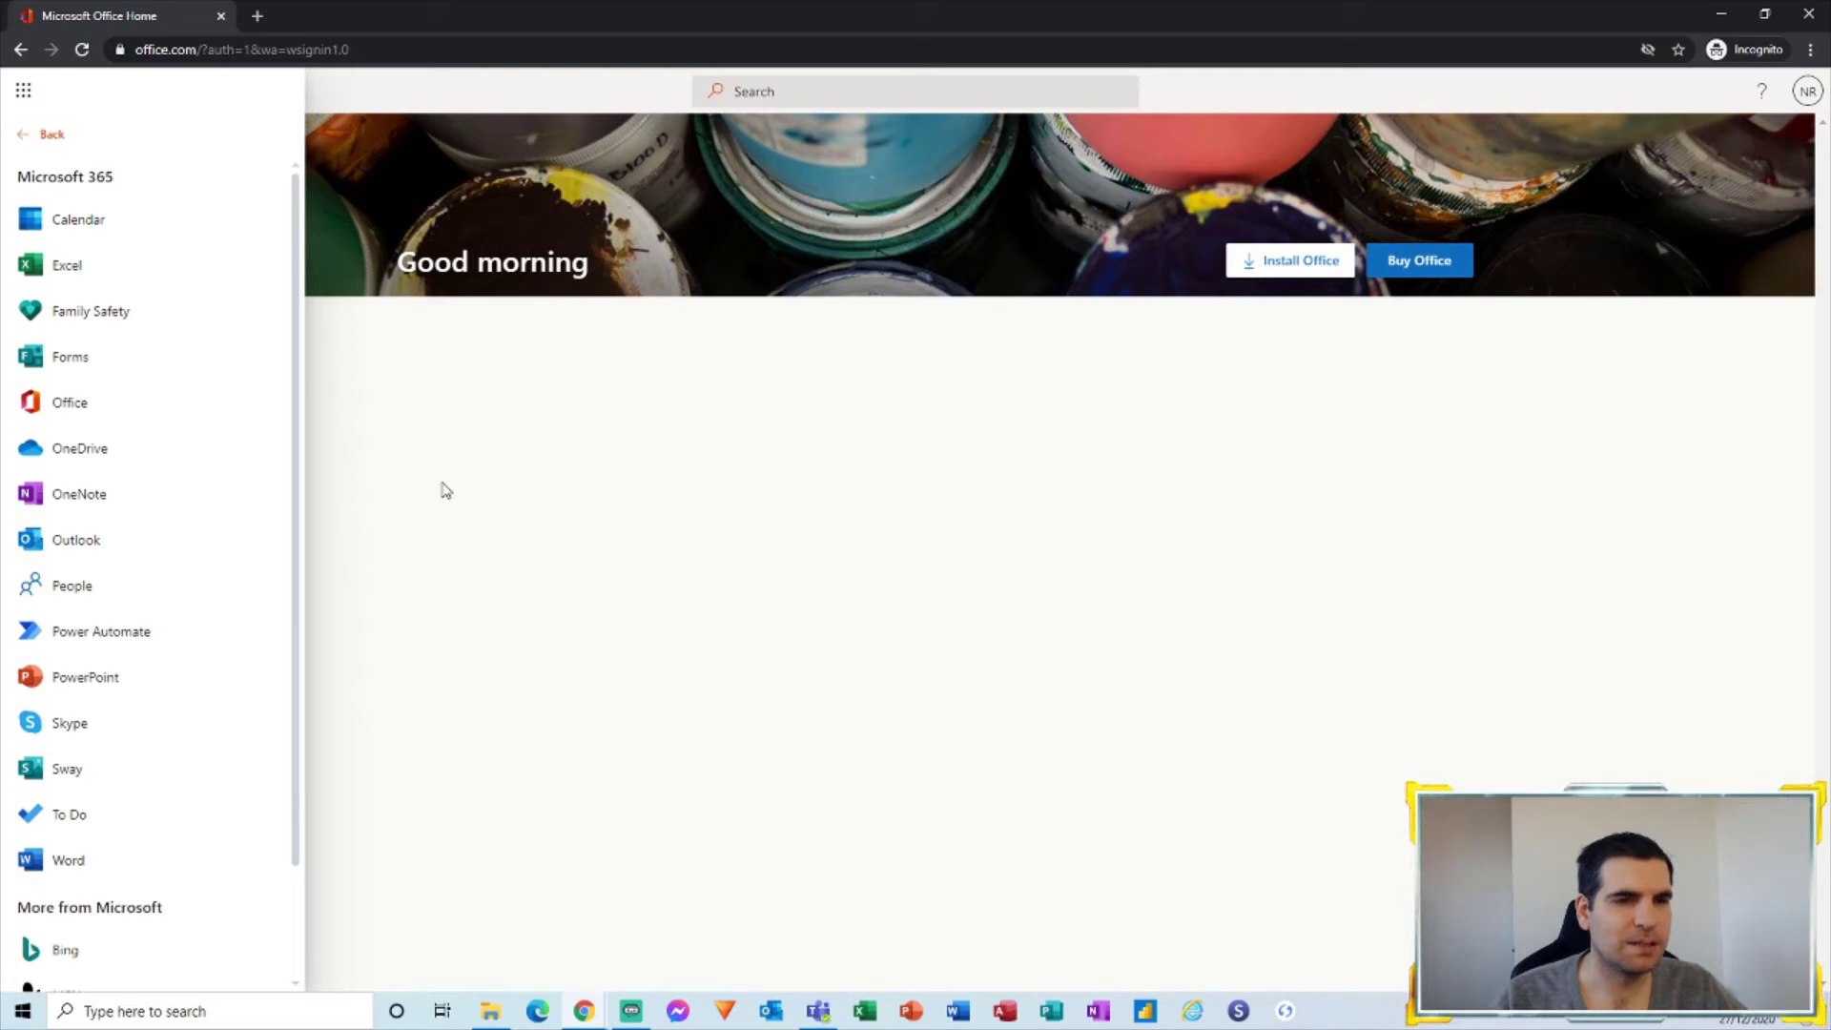
click(76, 403)
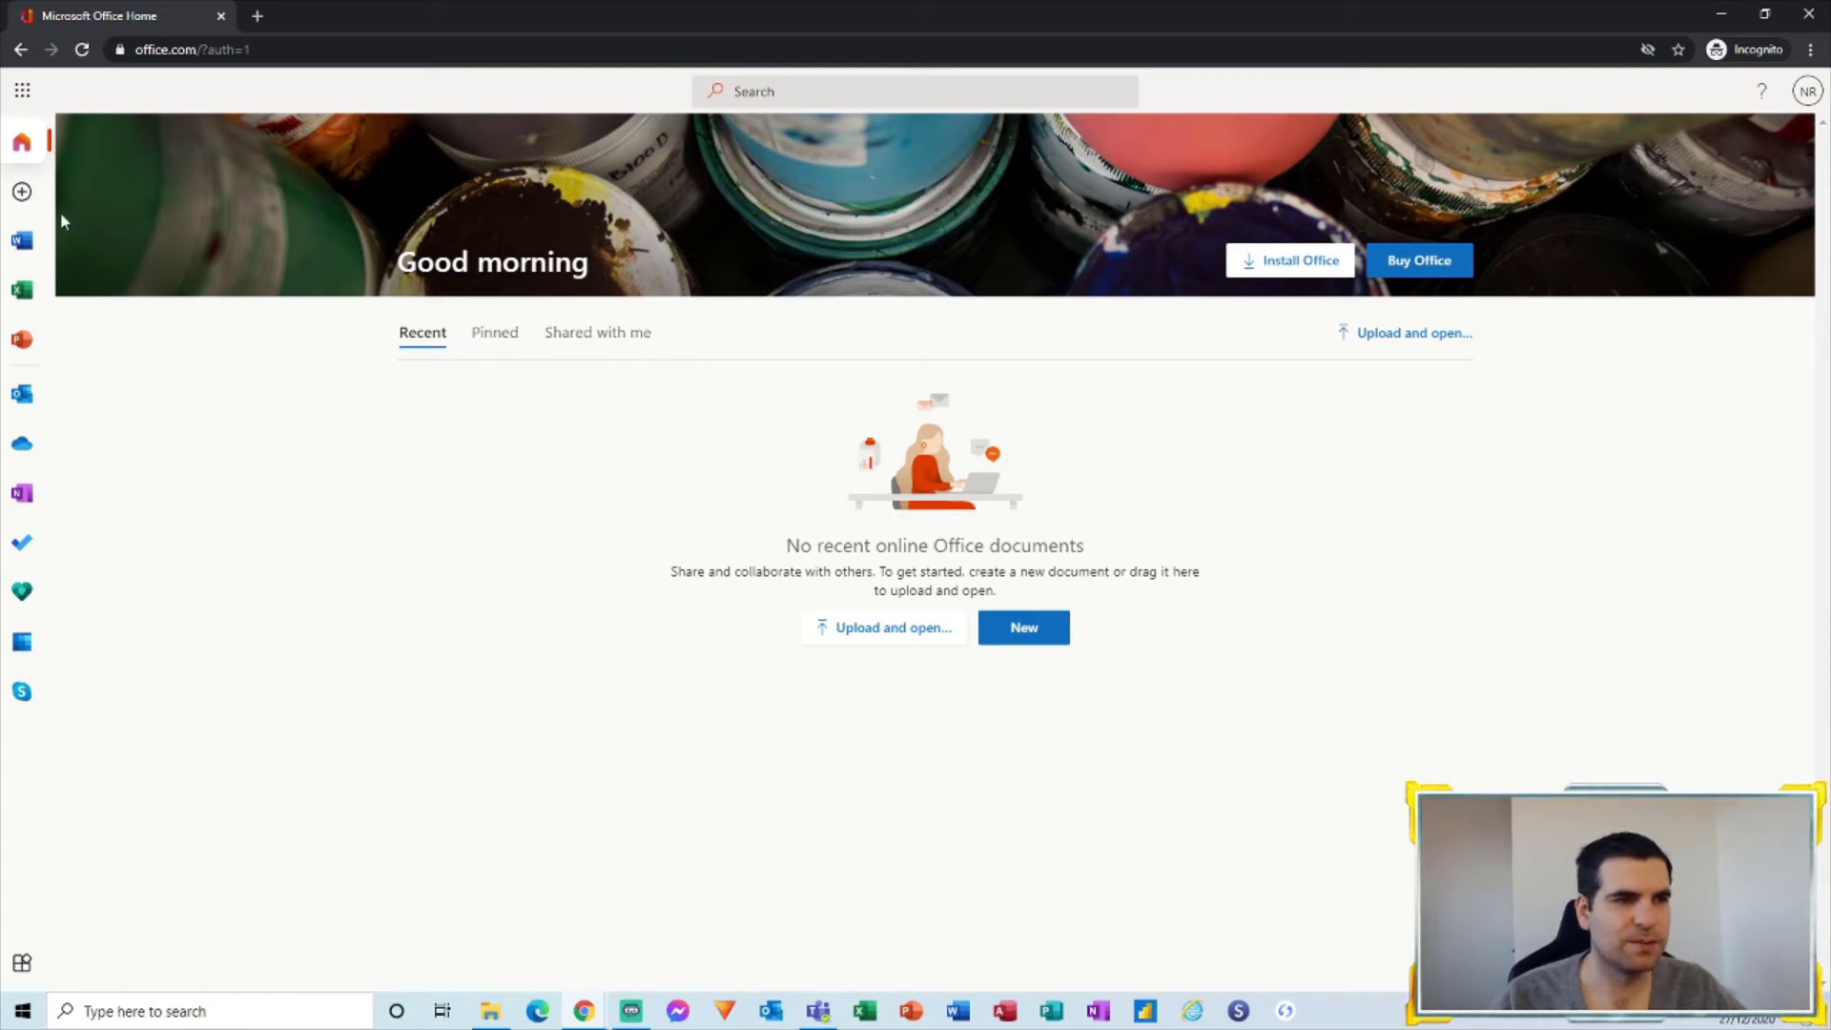
Step: Go to the Excel start page and re-verify identity with the account password
click(22, 289)
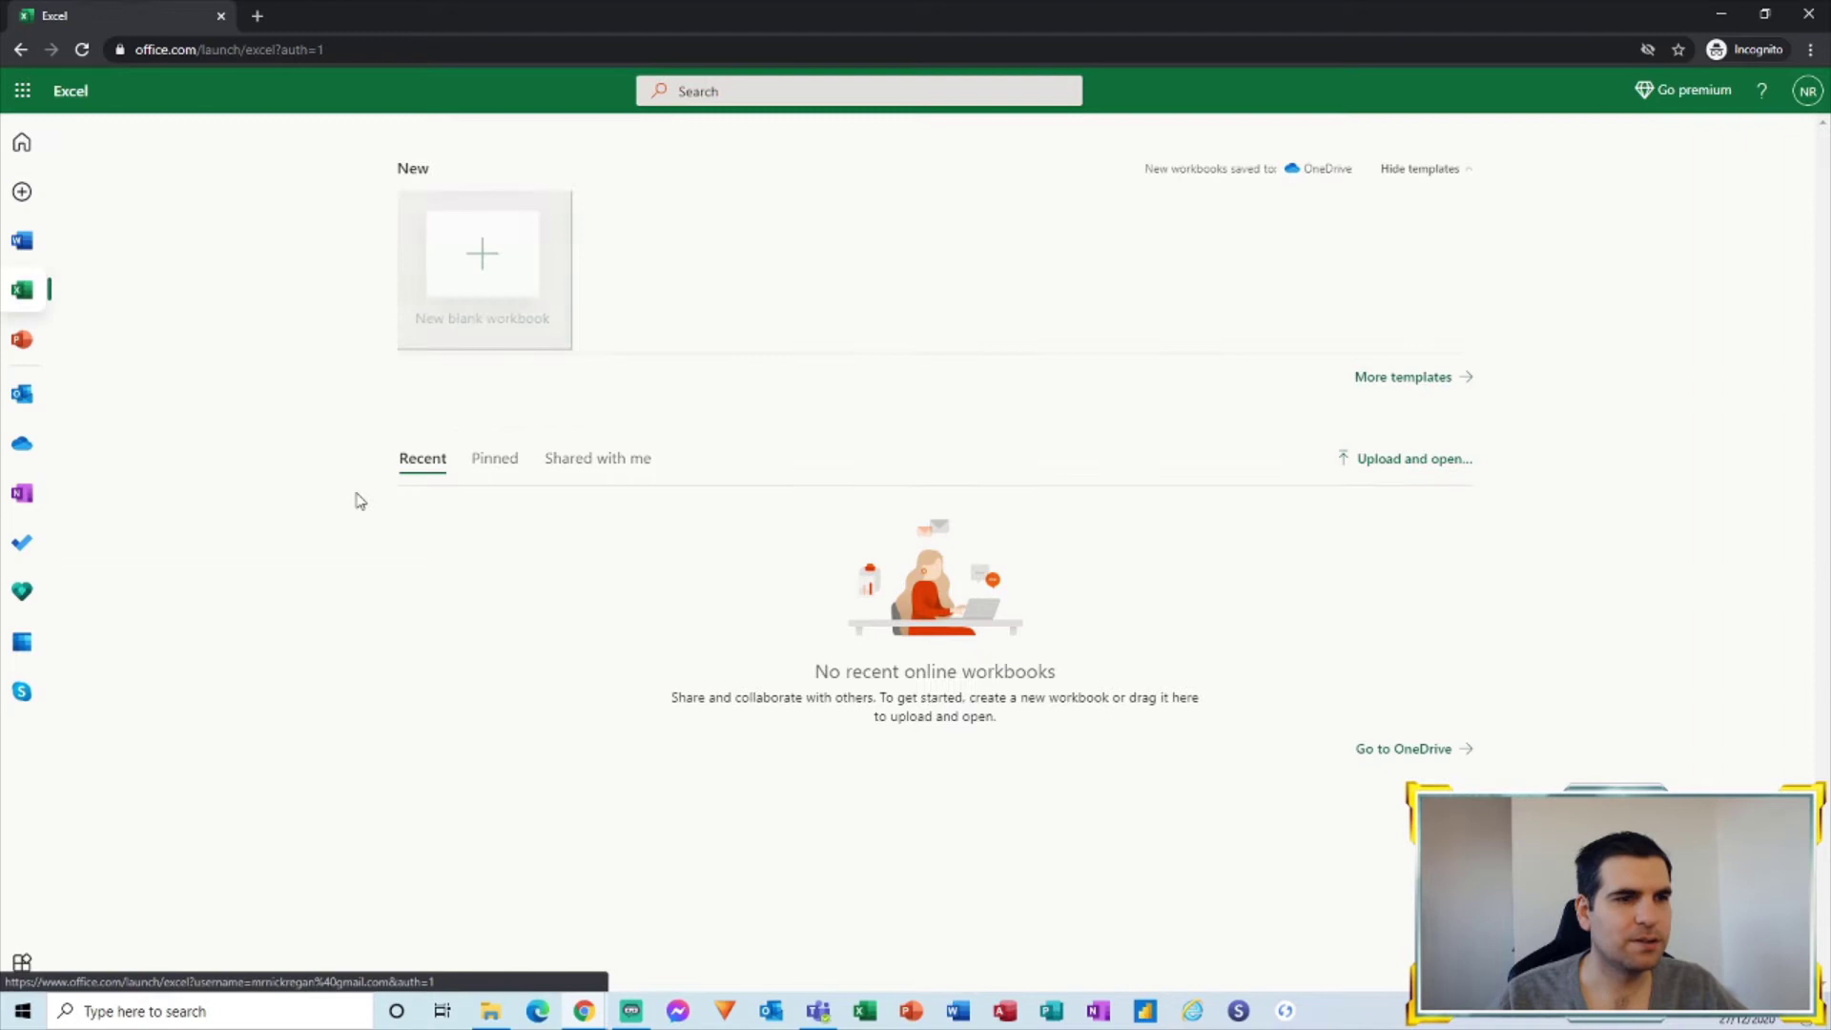
click(479, 254)
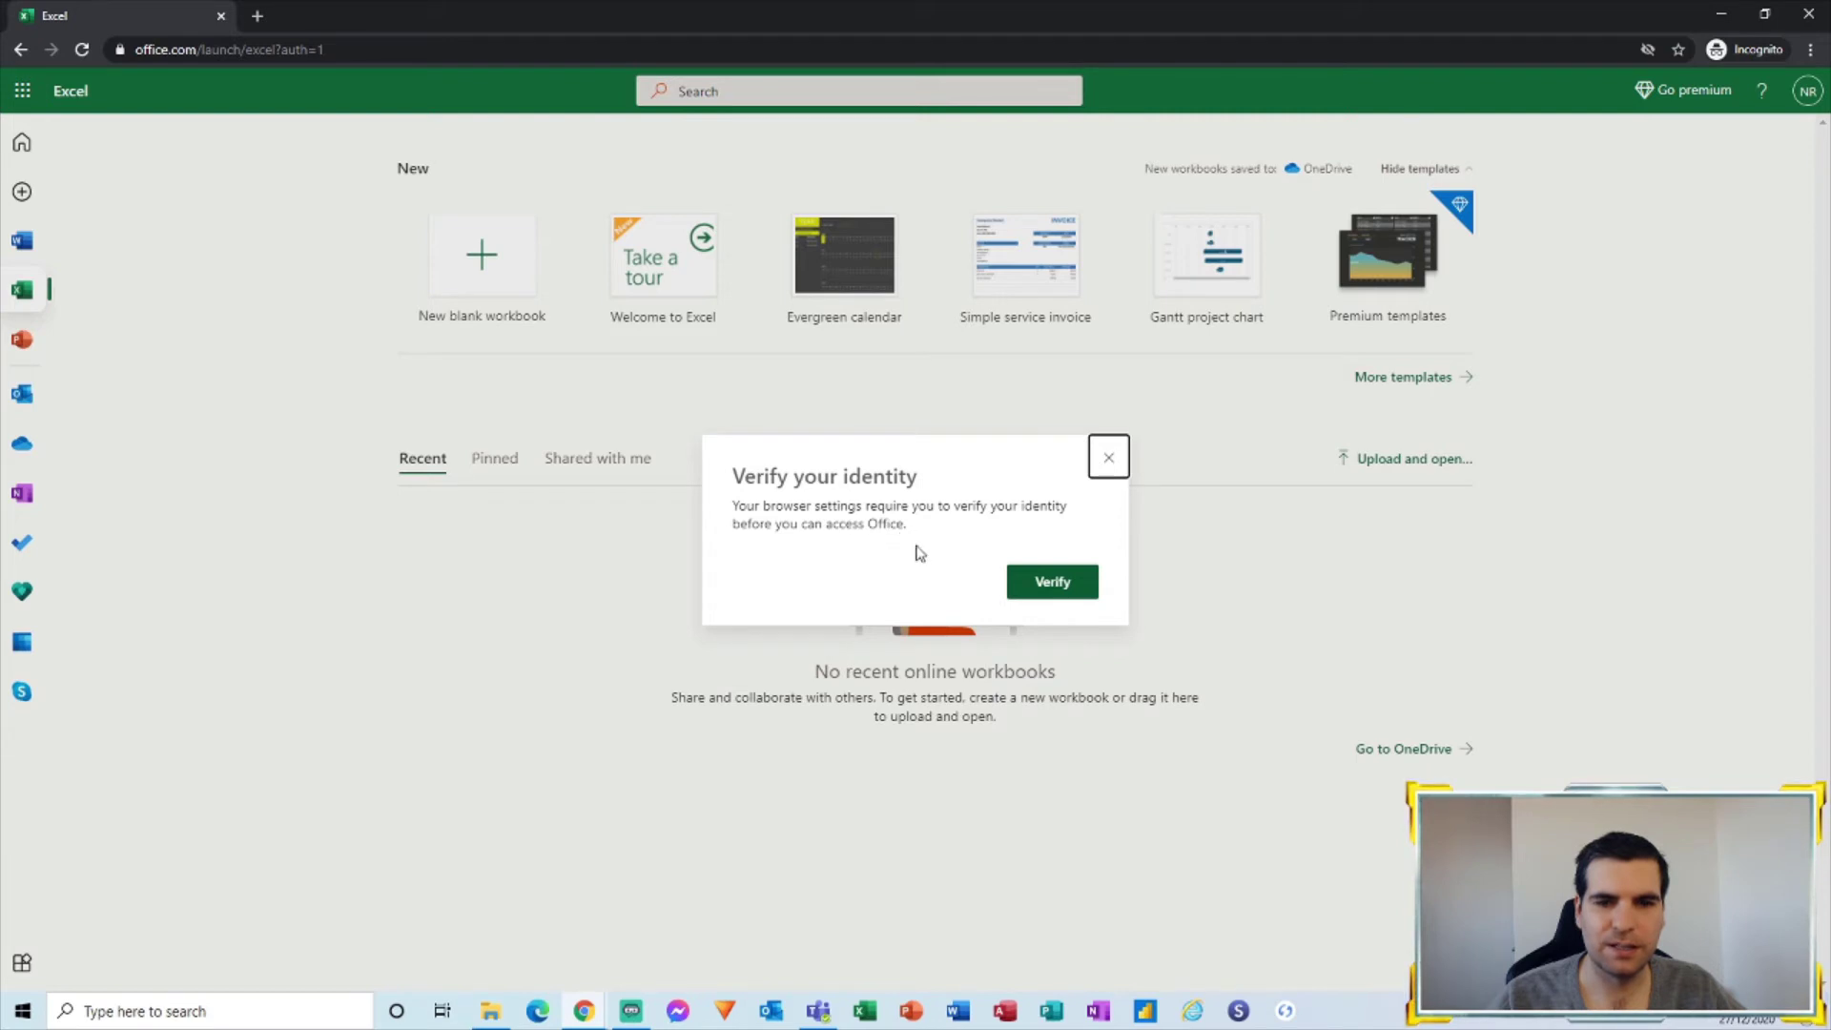
click(1052, 584)
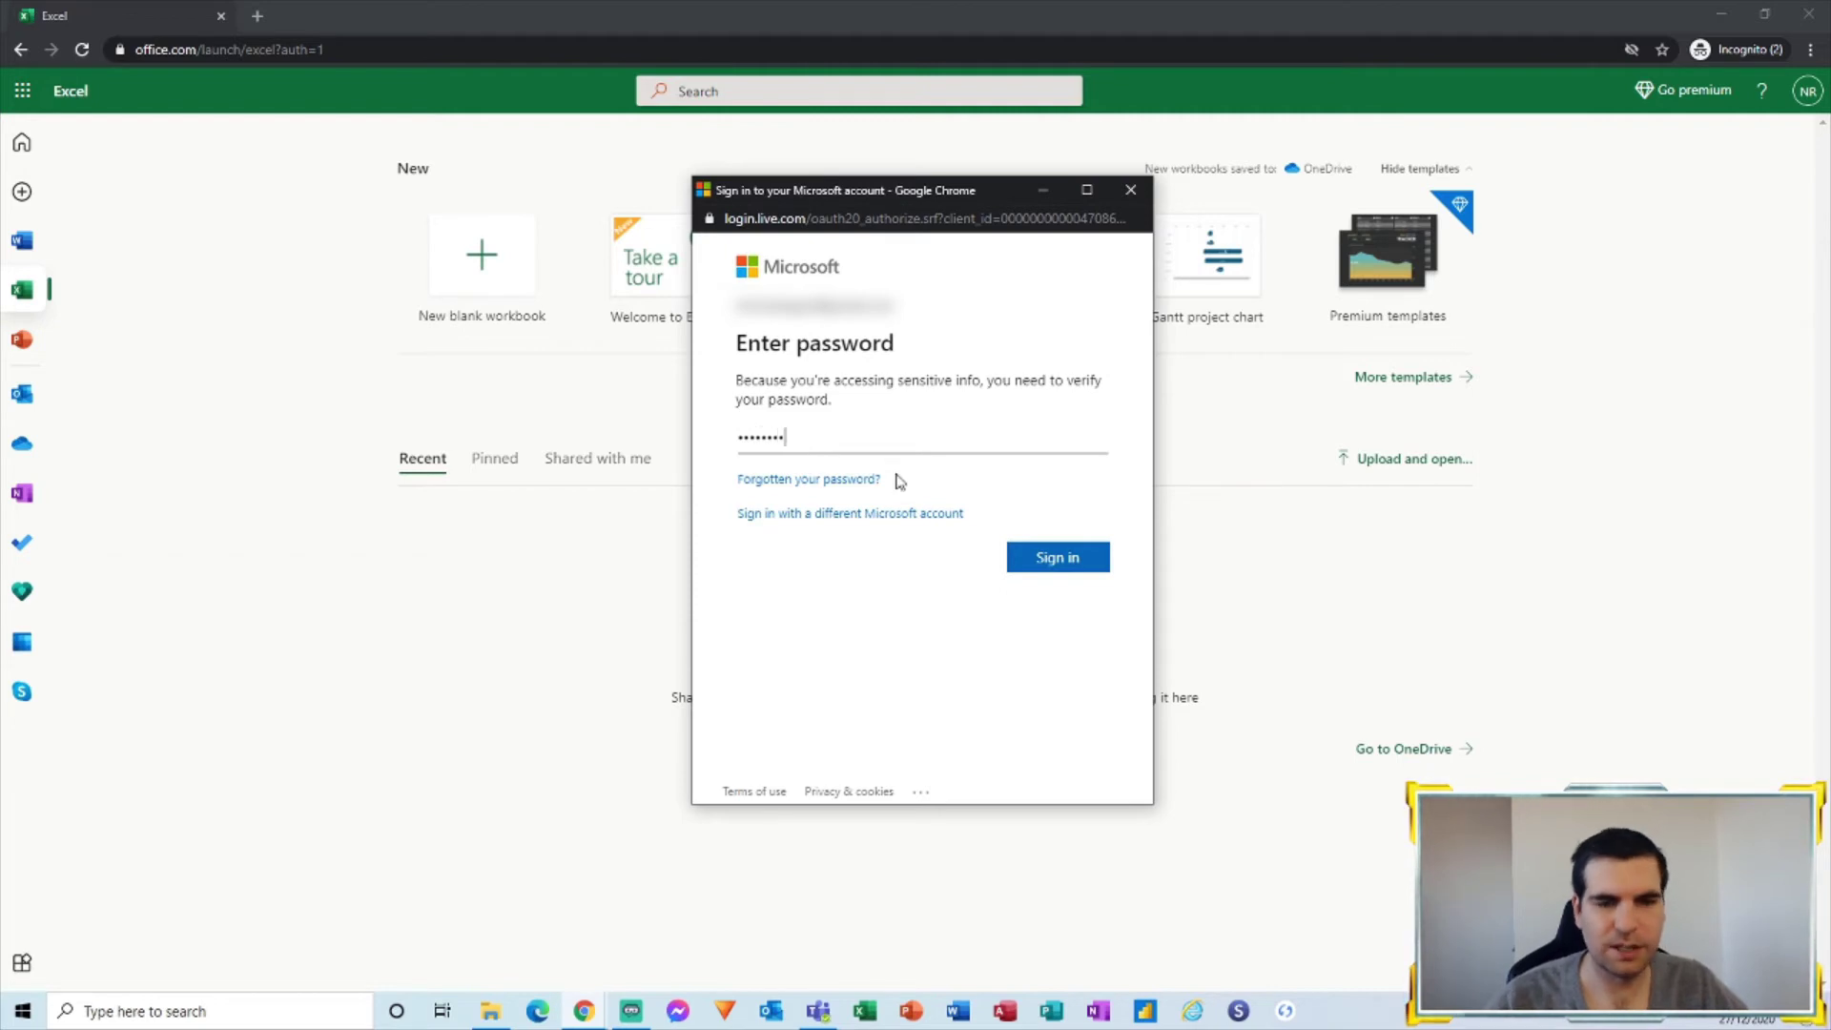
click(1025, 557)
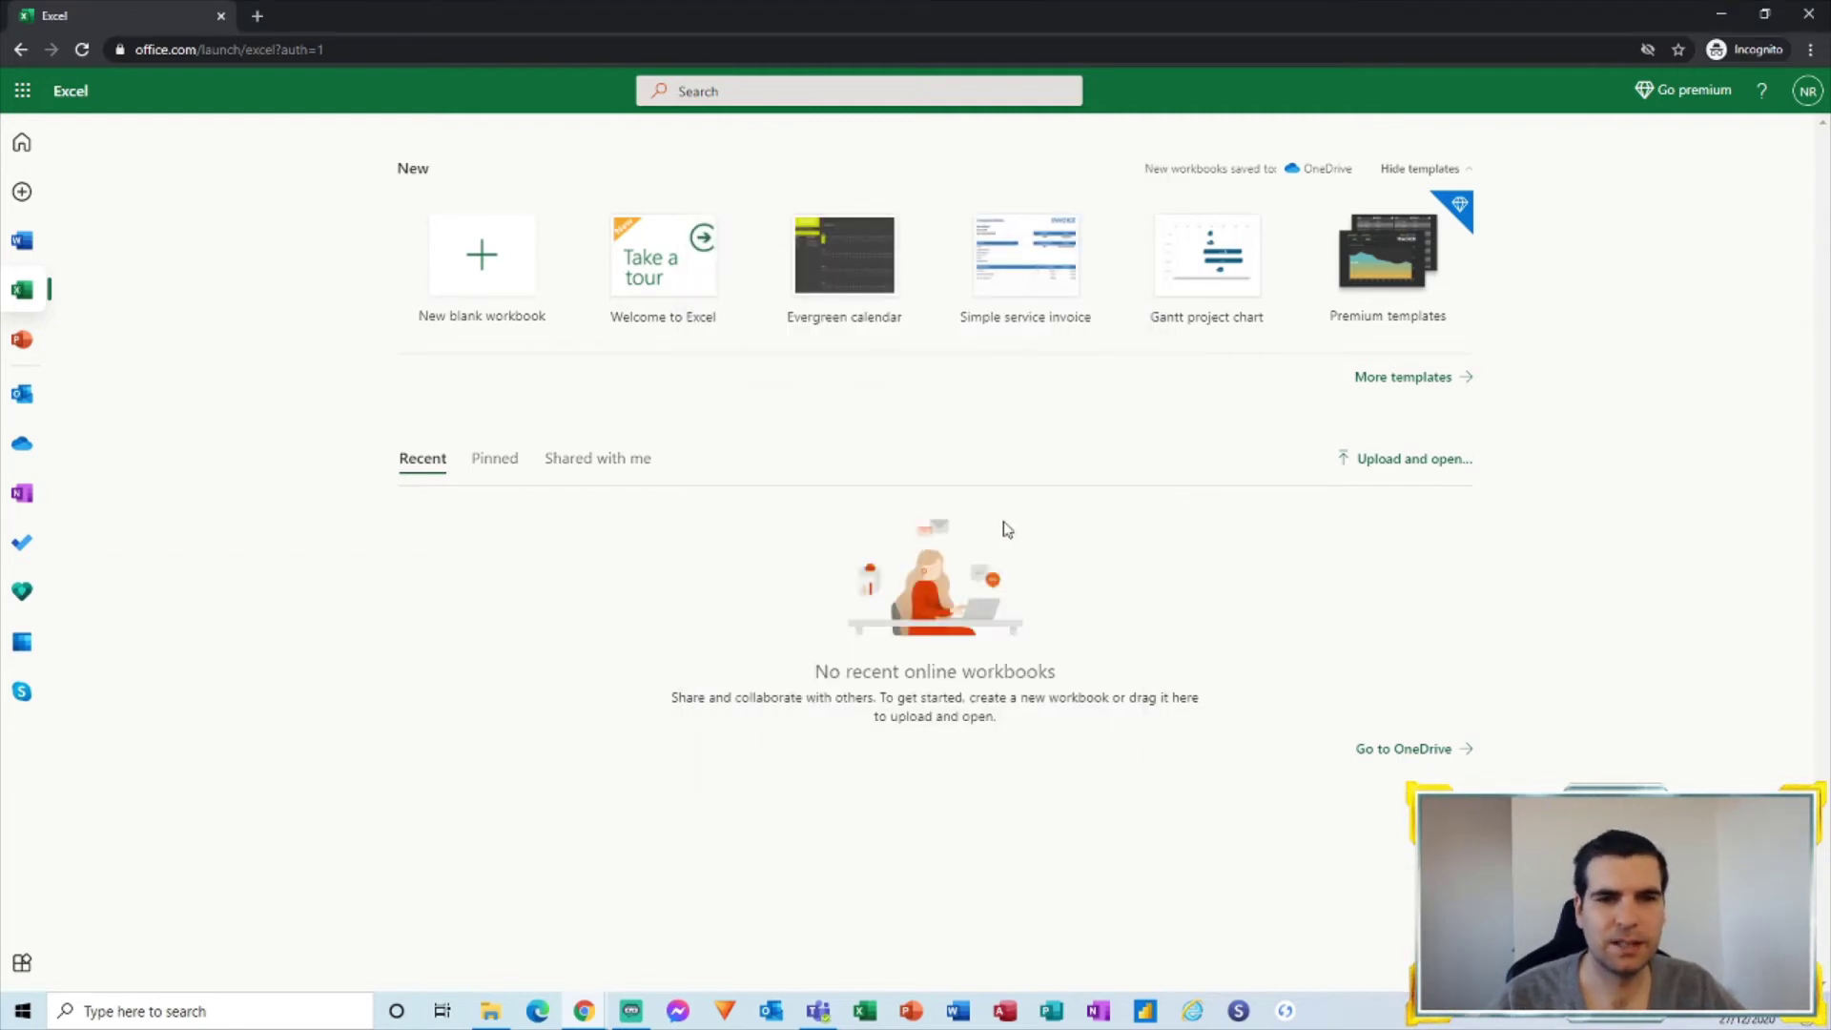
Step: Create blank workbook Book.xlsx in OneDrive, select cell A1, and expand the classic ribbon
click(468, 274)
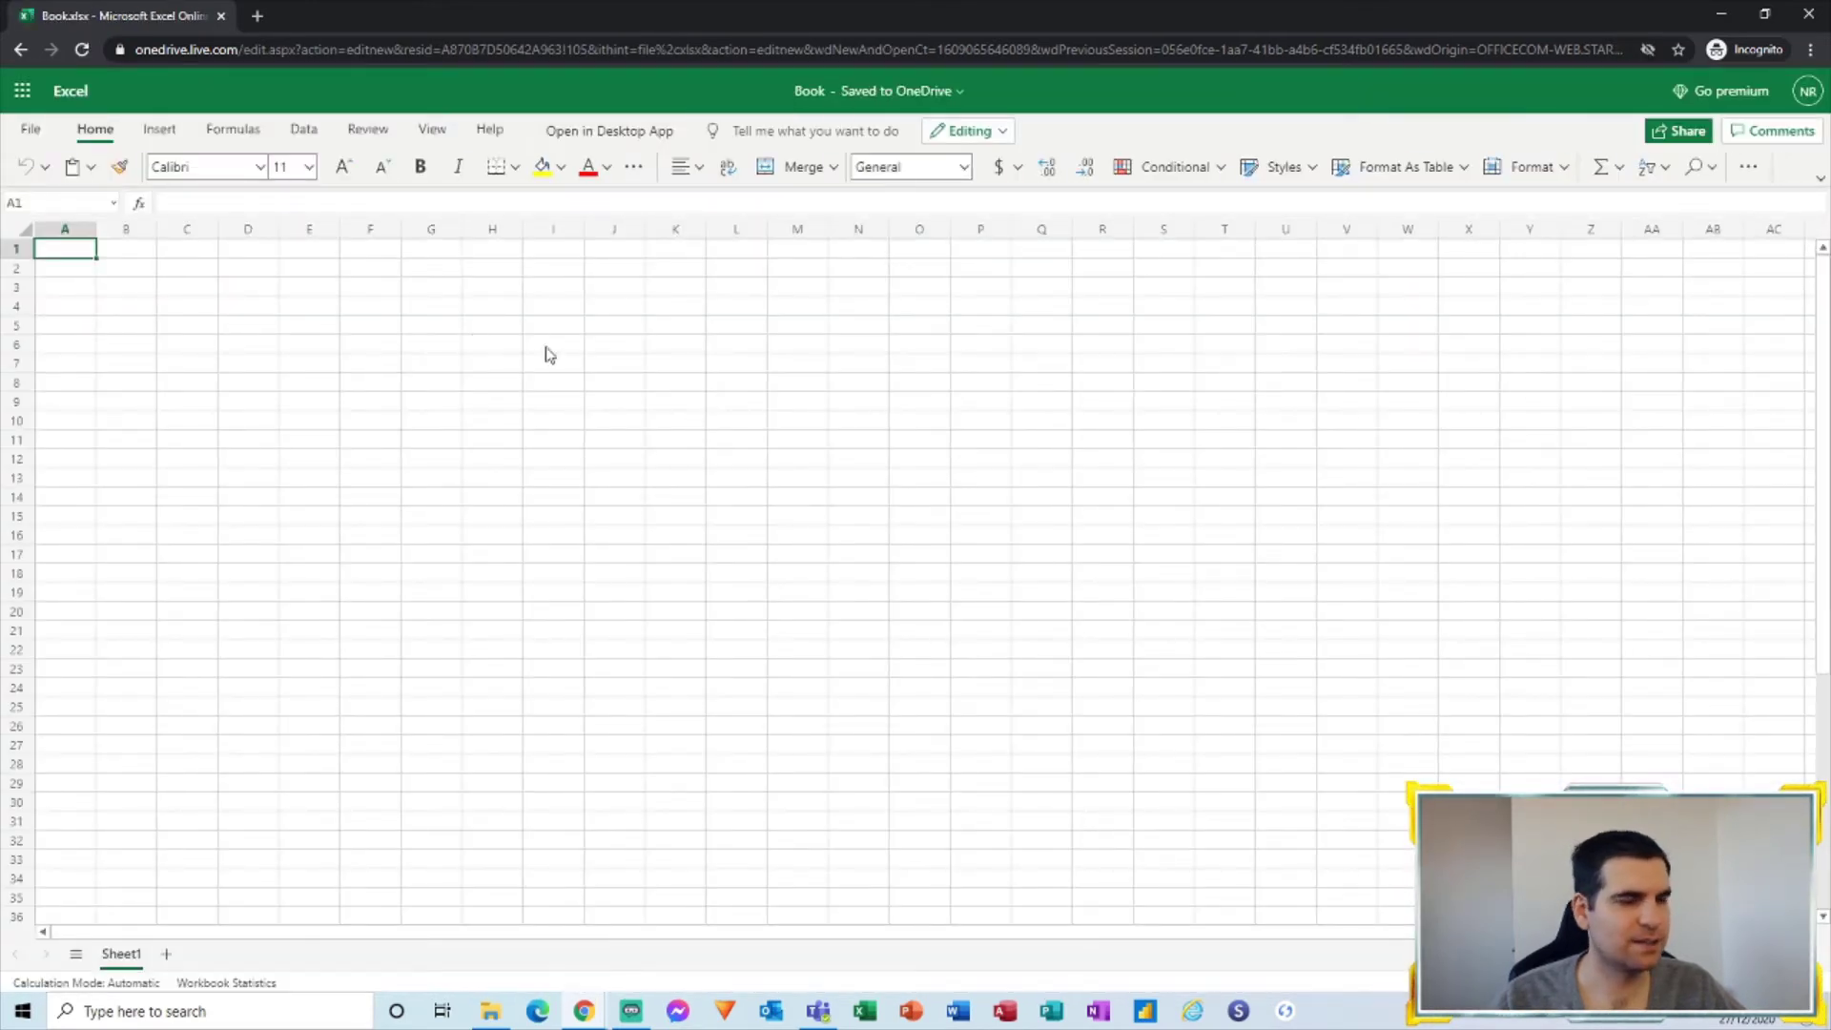
click(122, 286)
click(279, 359)
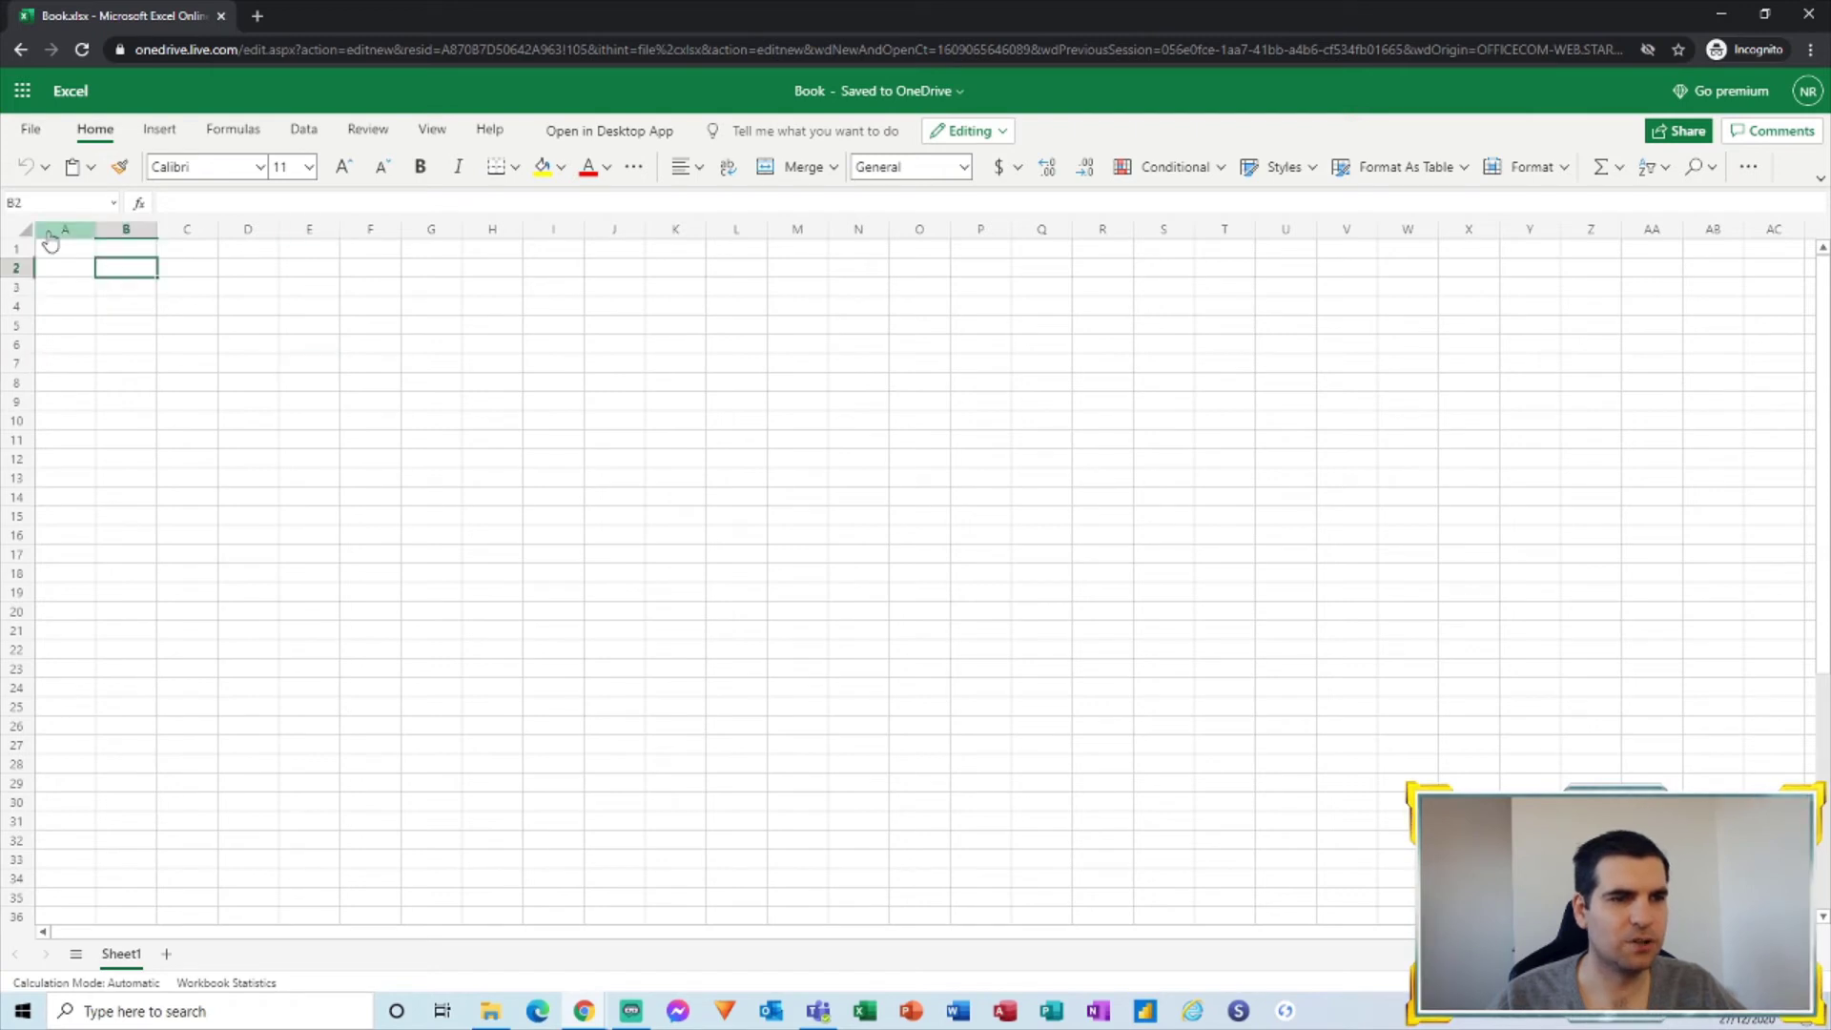
click(90, 250)
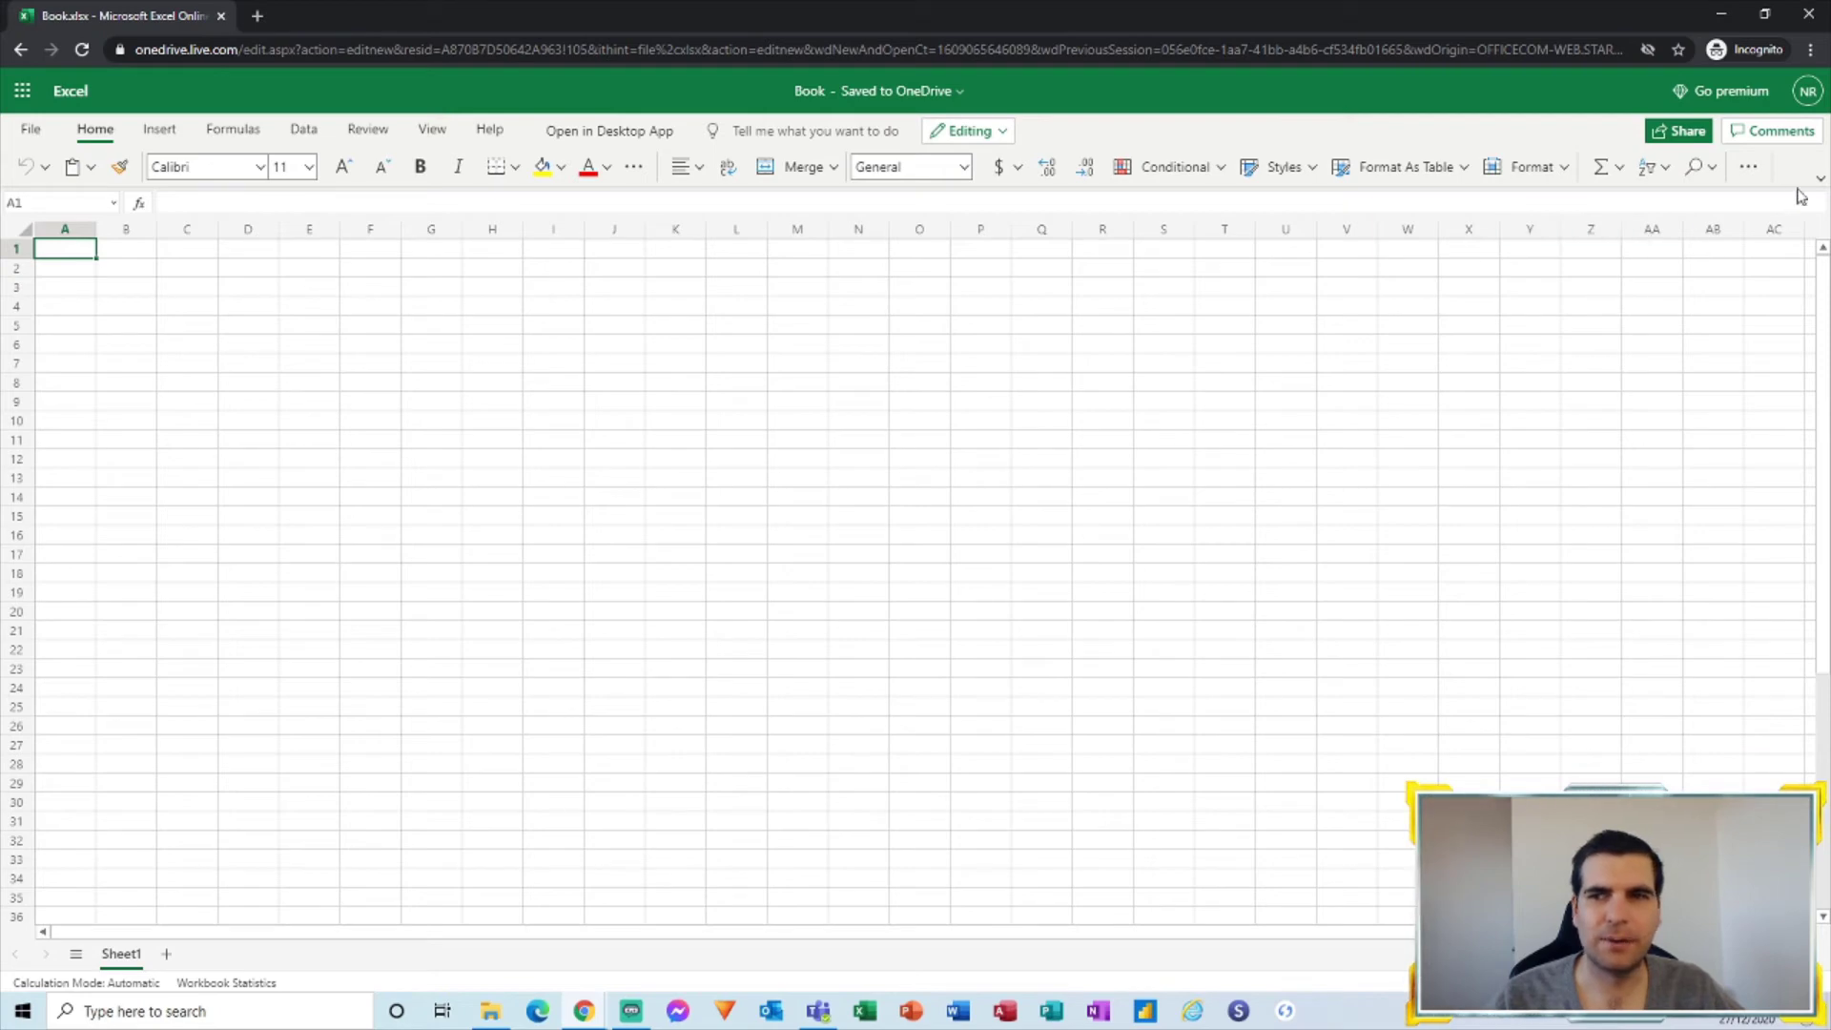
click(1819, 179)
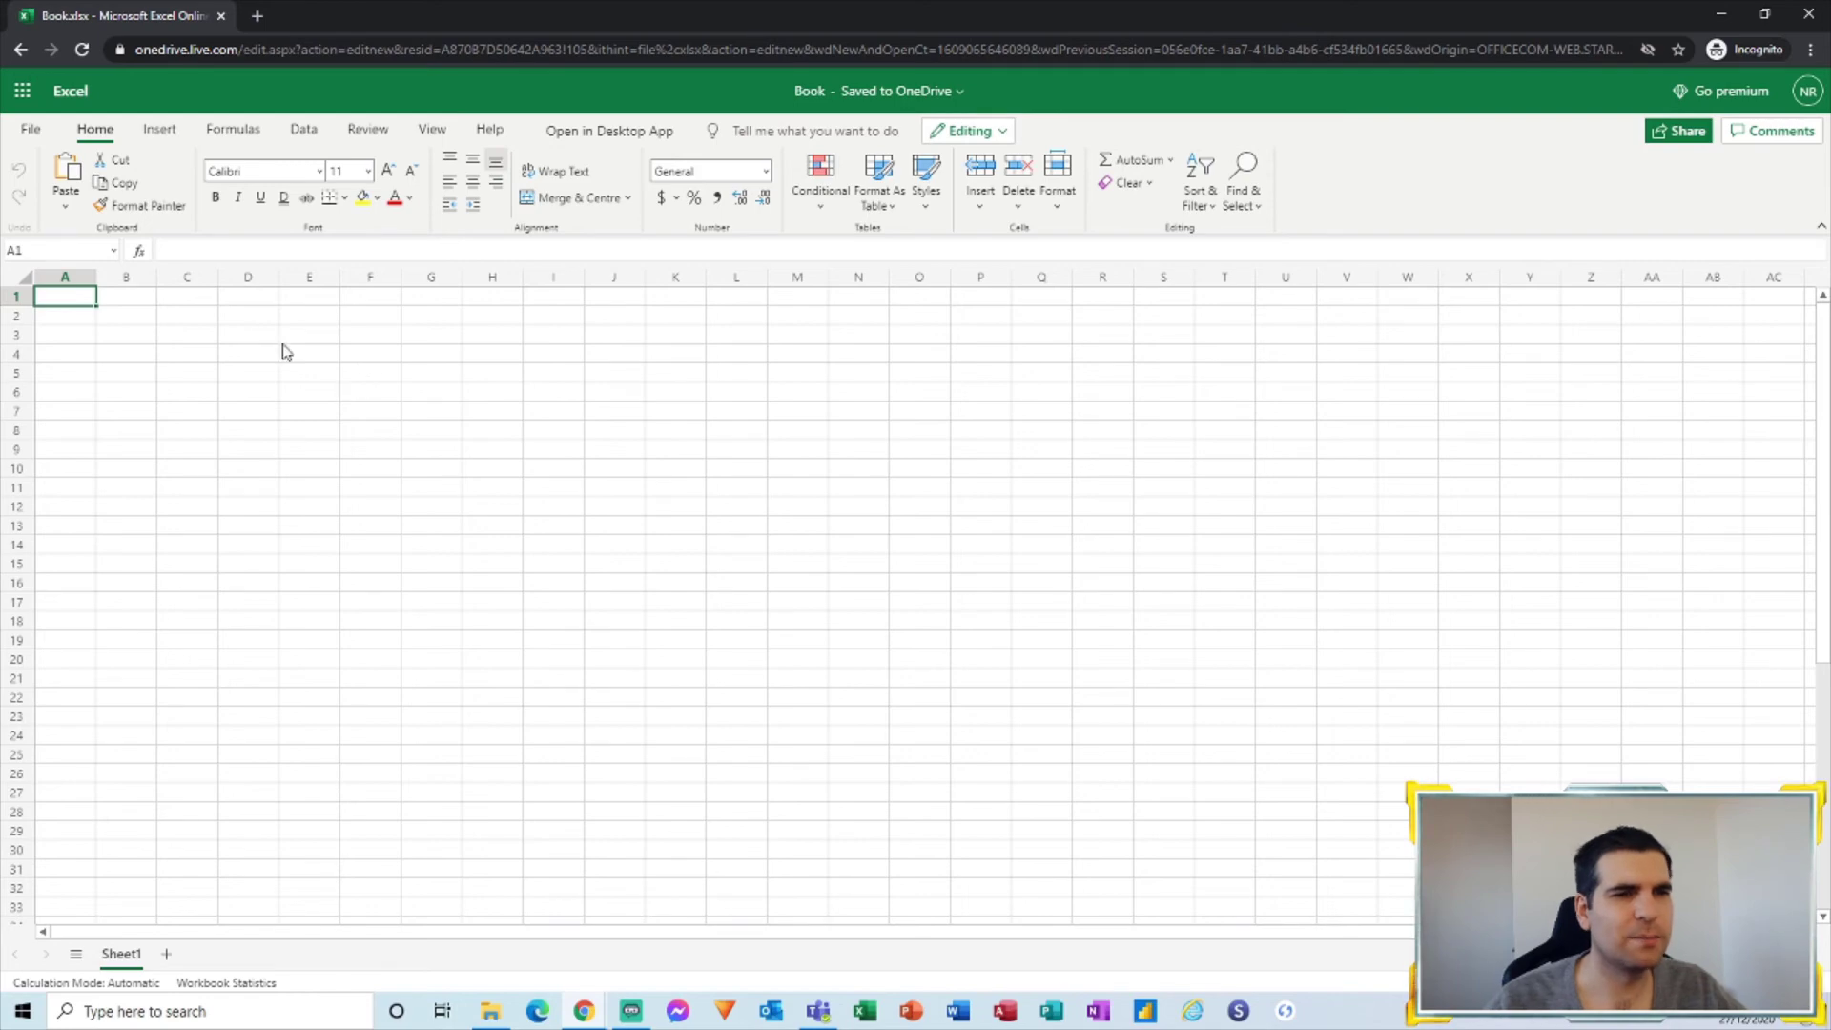
click(107, 321)
click(188, 359)
click(147, 333)
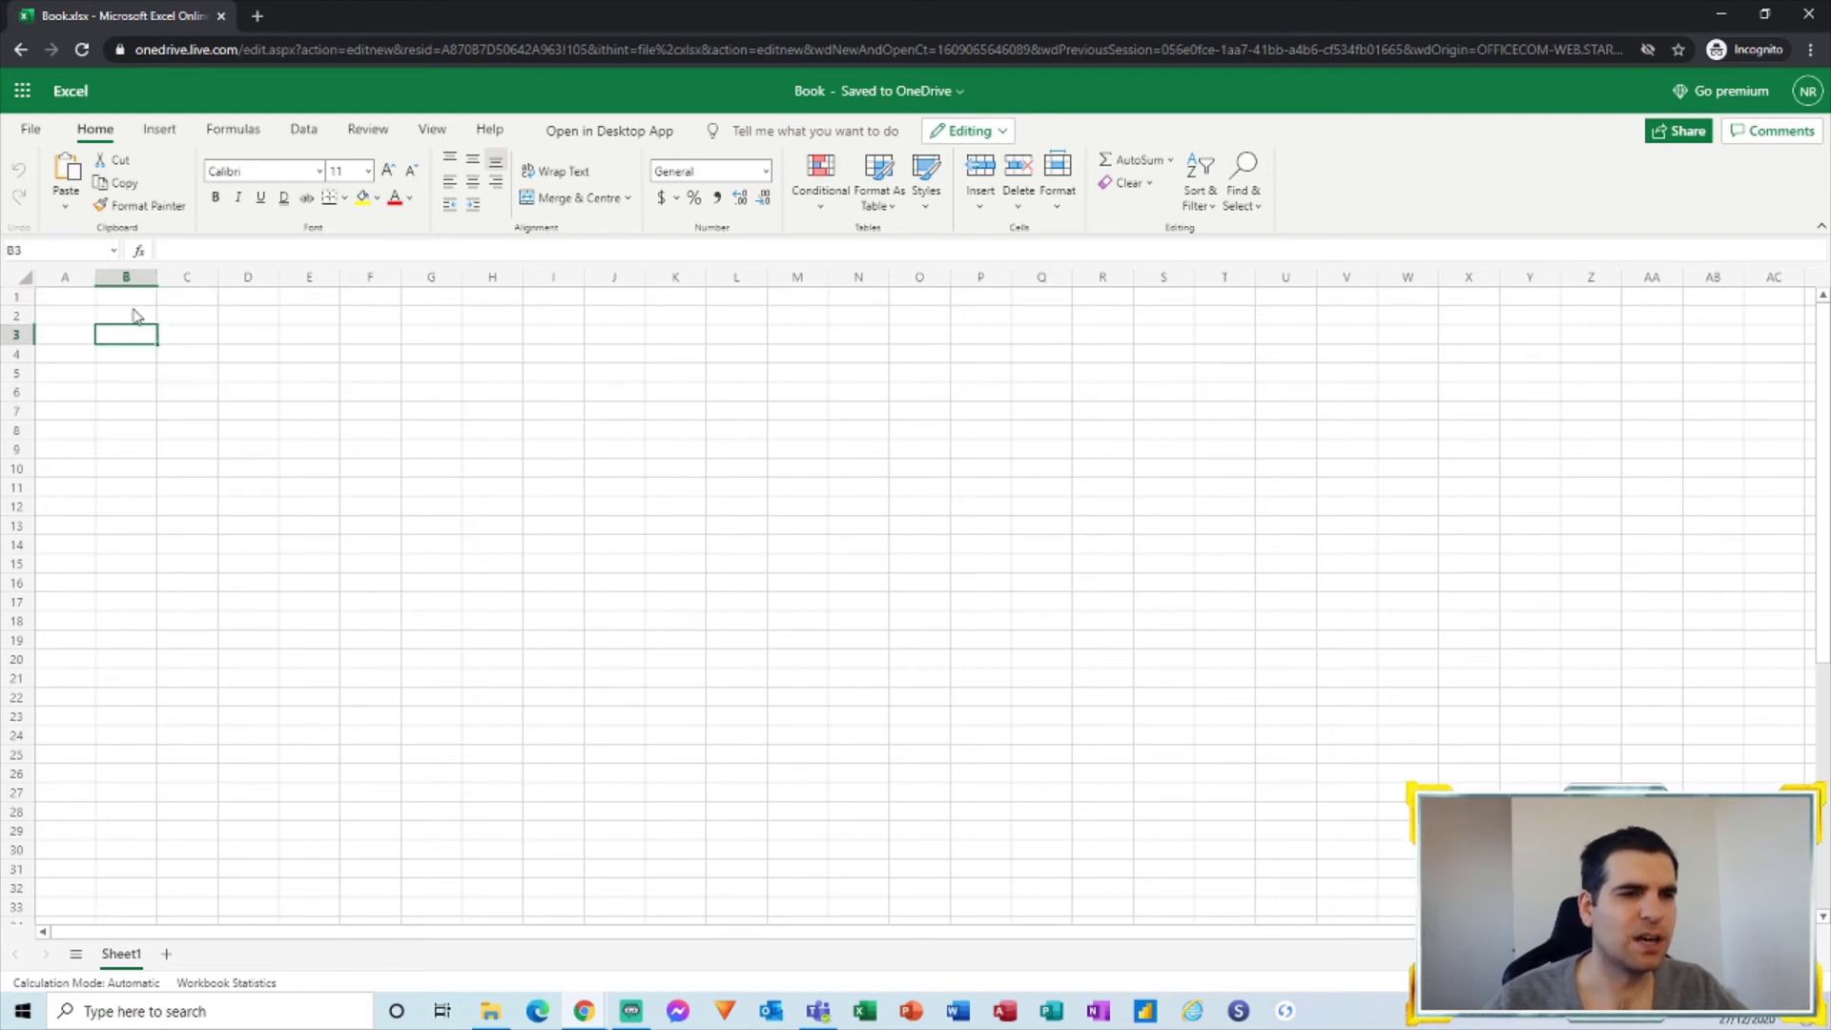
click(133, 315)
click(160, 339)
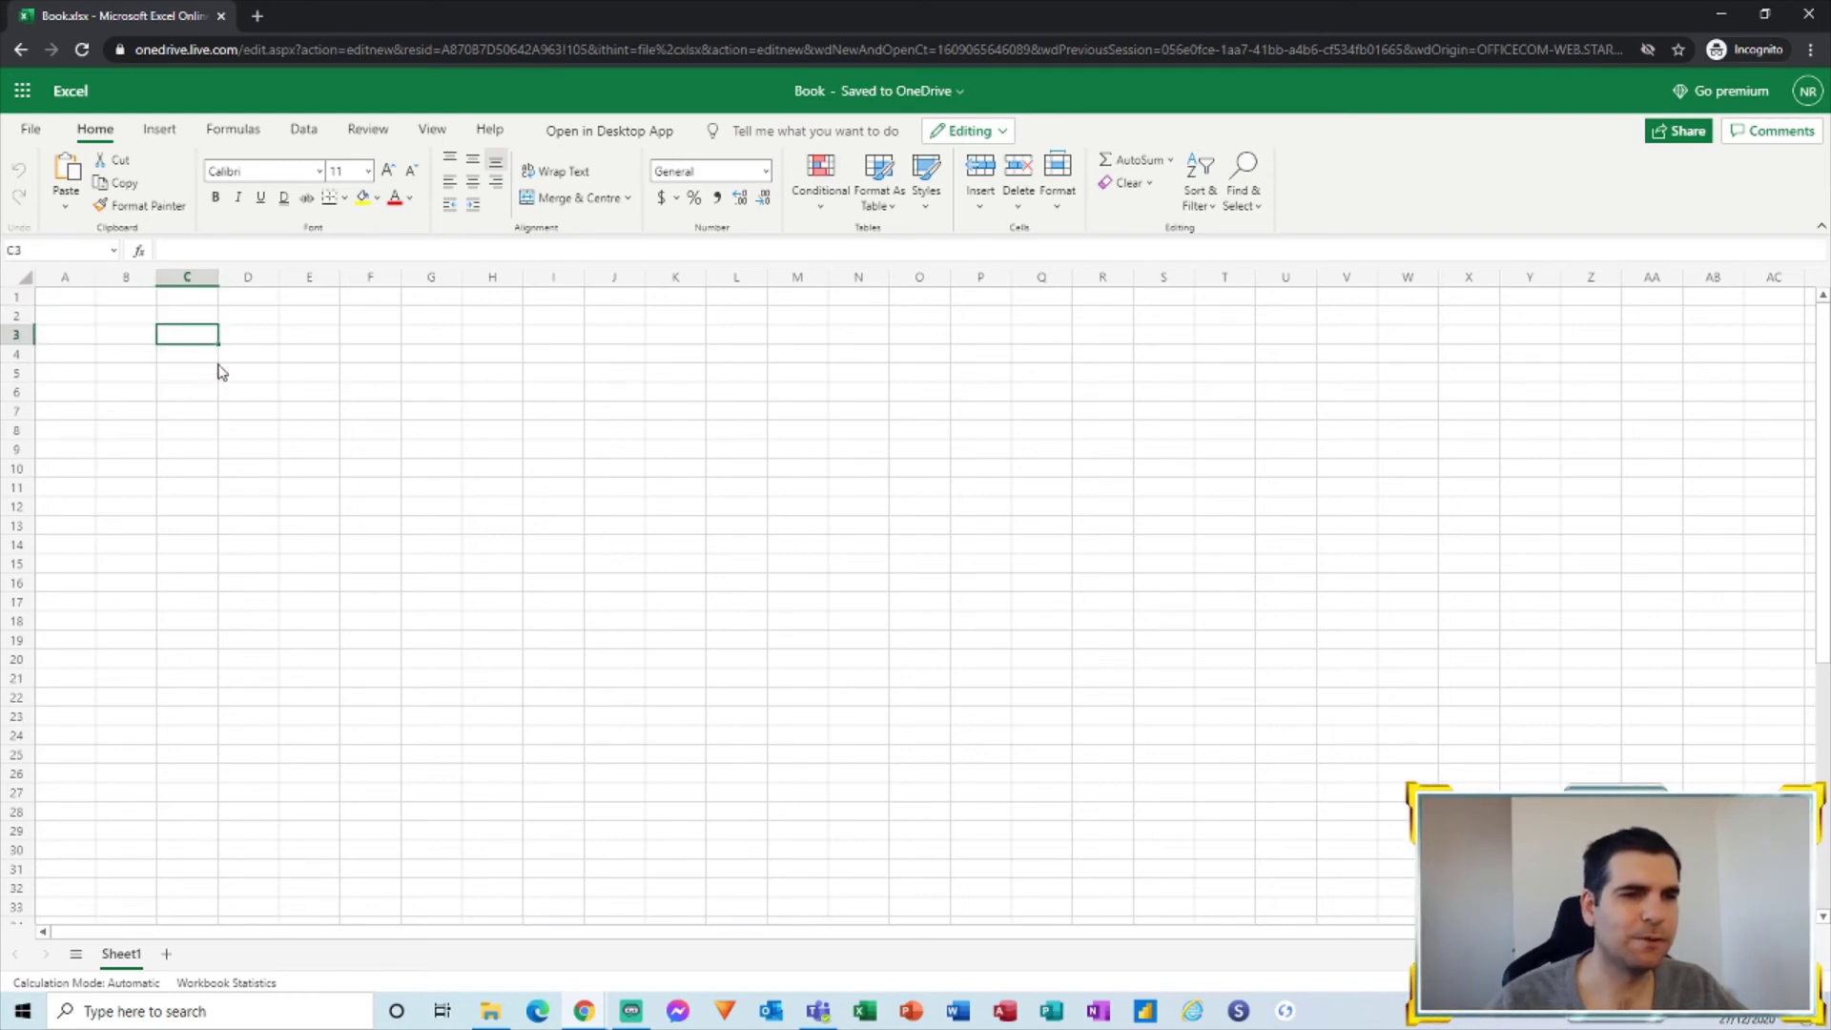
click(255, 356)
click(275, 373)
click(319, 377)
click(370, 392)
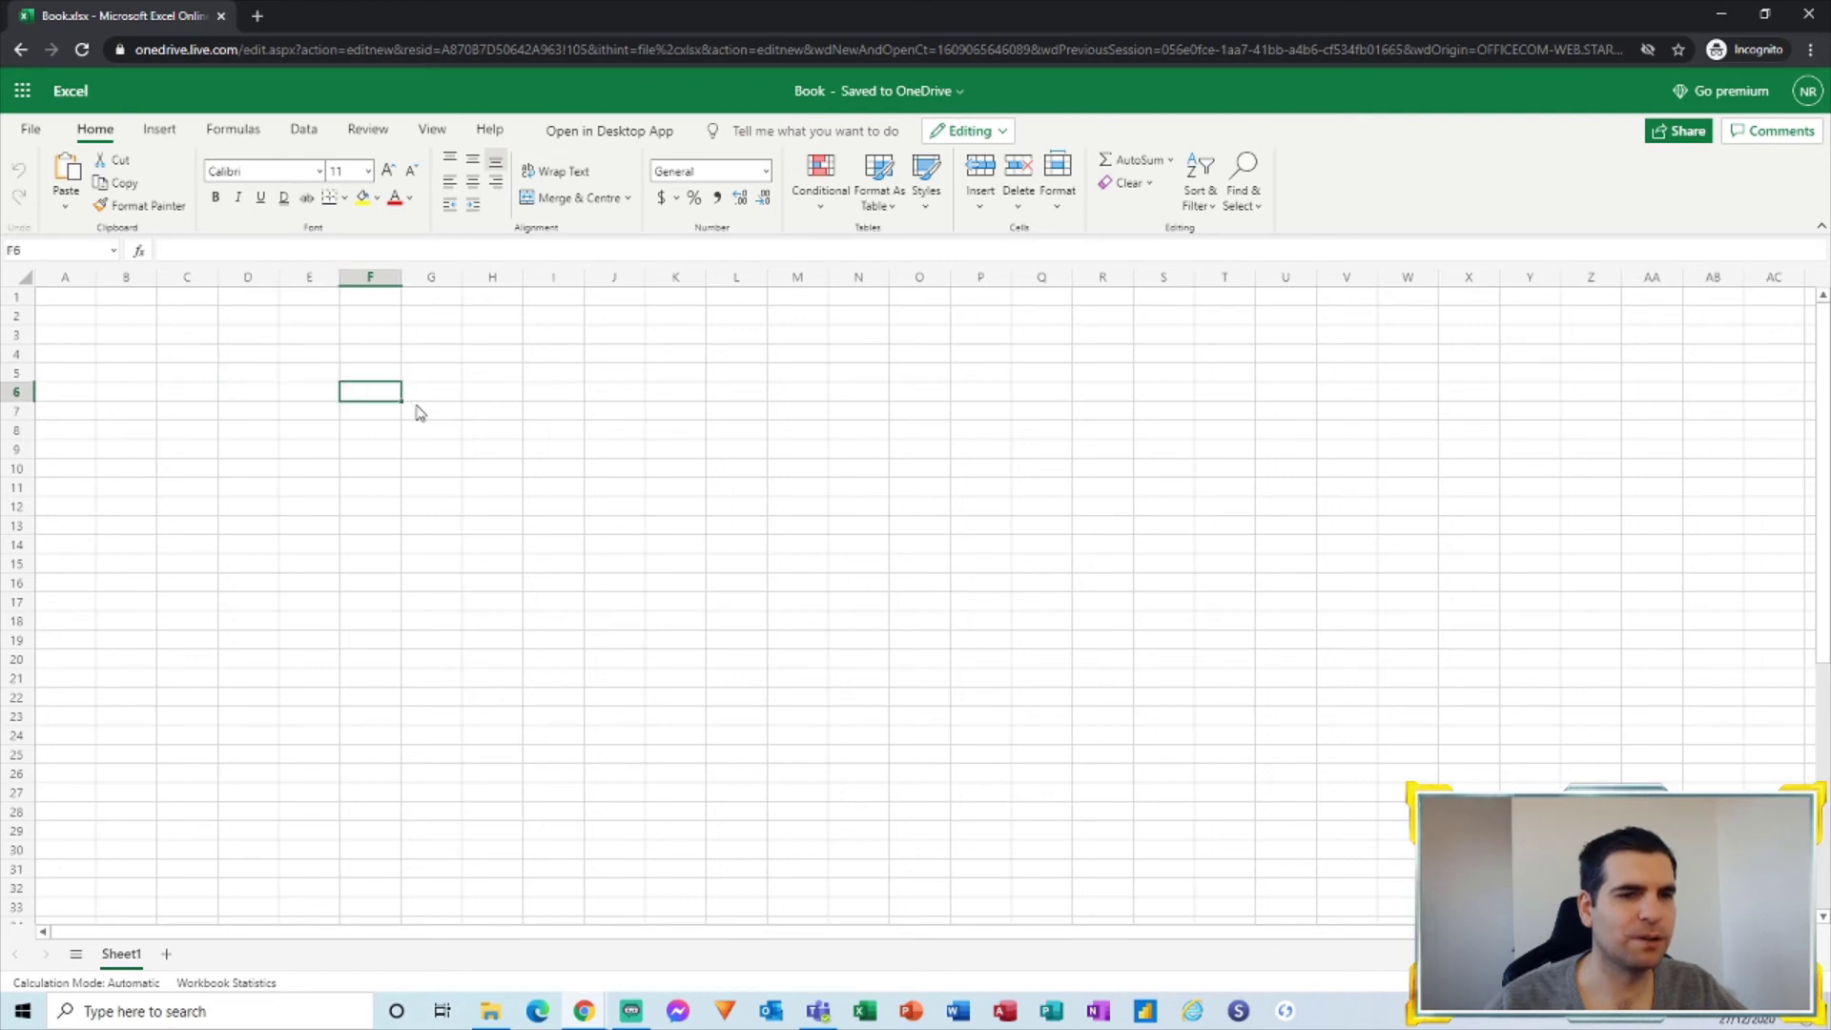
click(415, 410)
click(181, 414)
drag(65, 299, 425, 569)
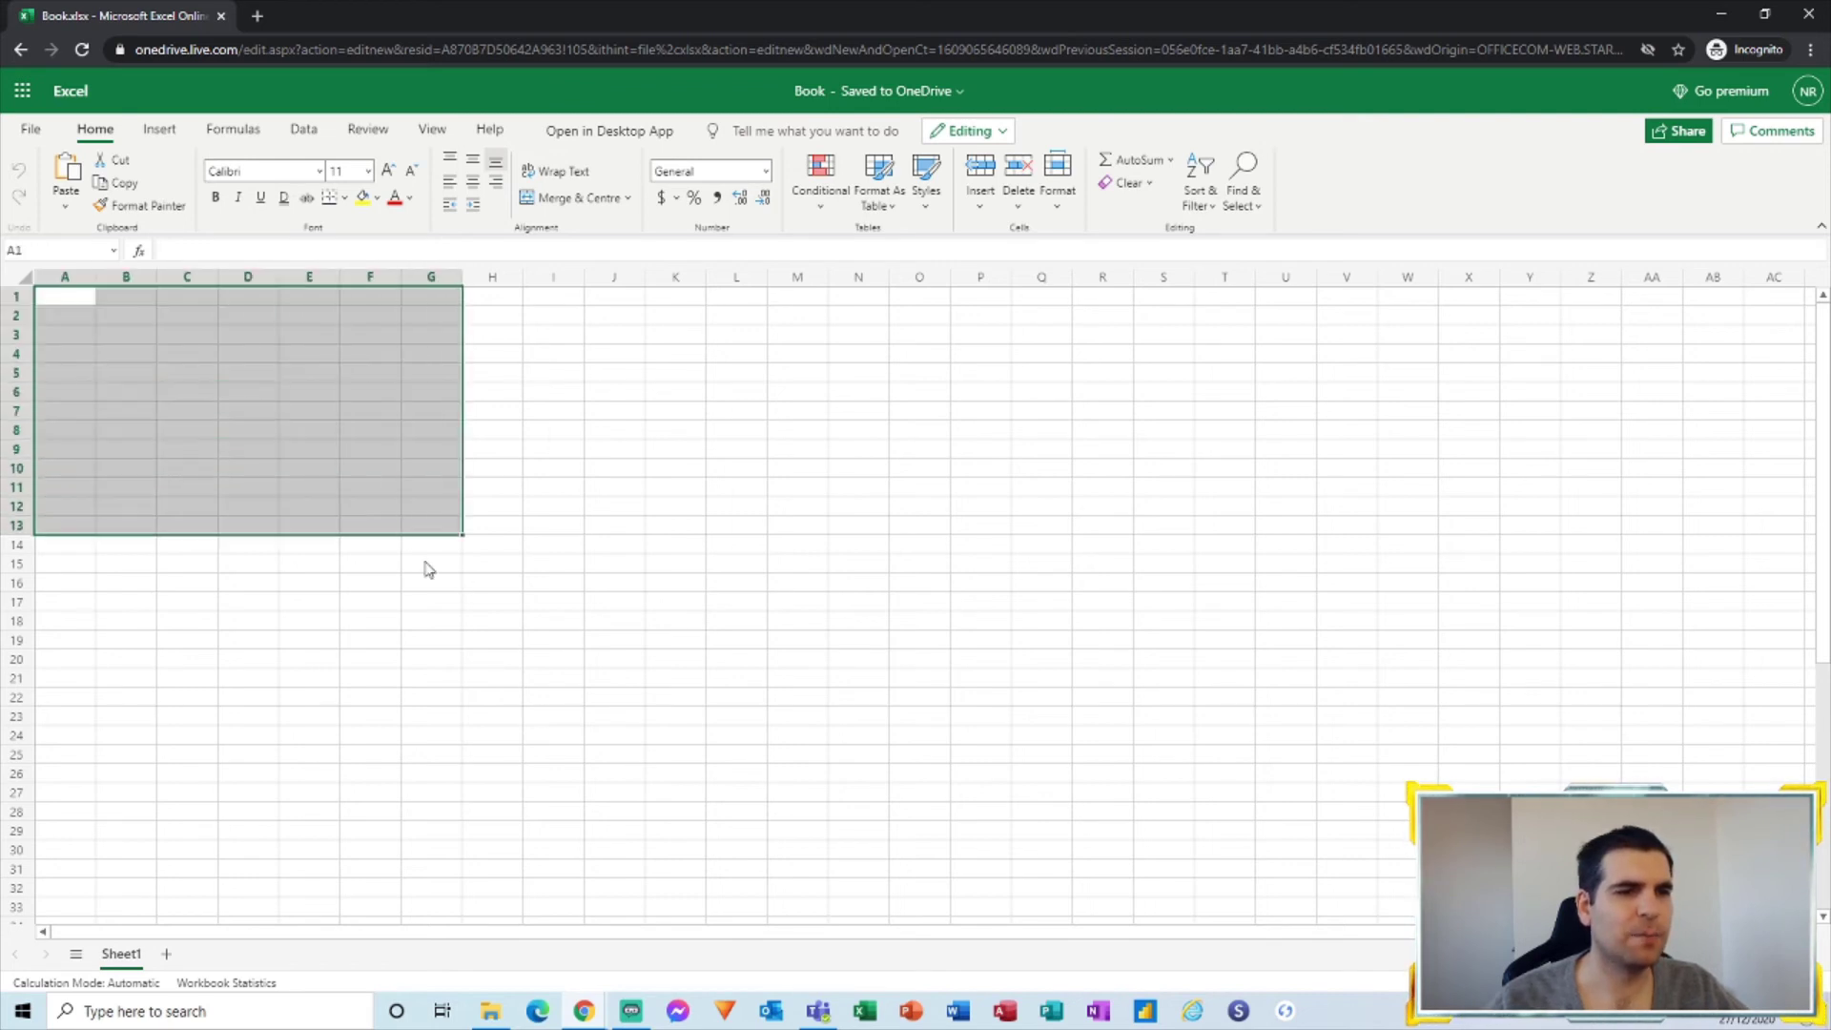
drag(615, 602, 57, 297)
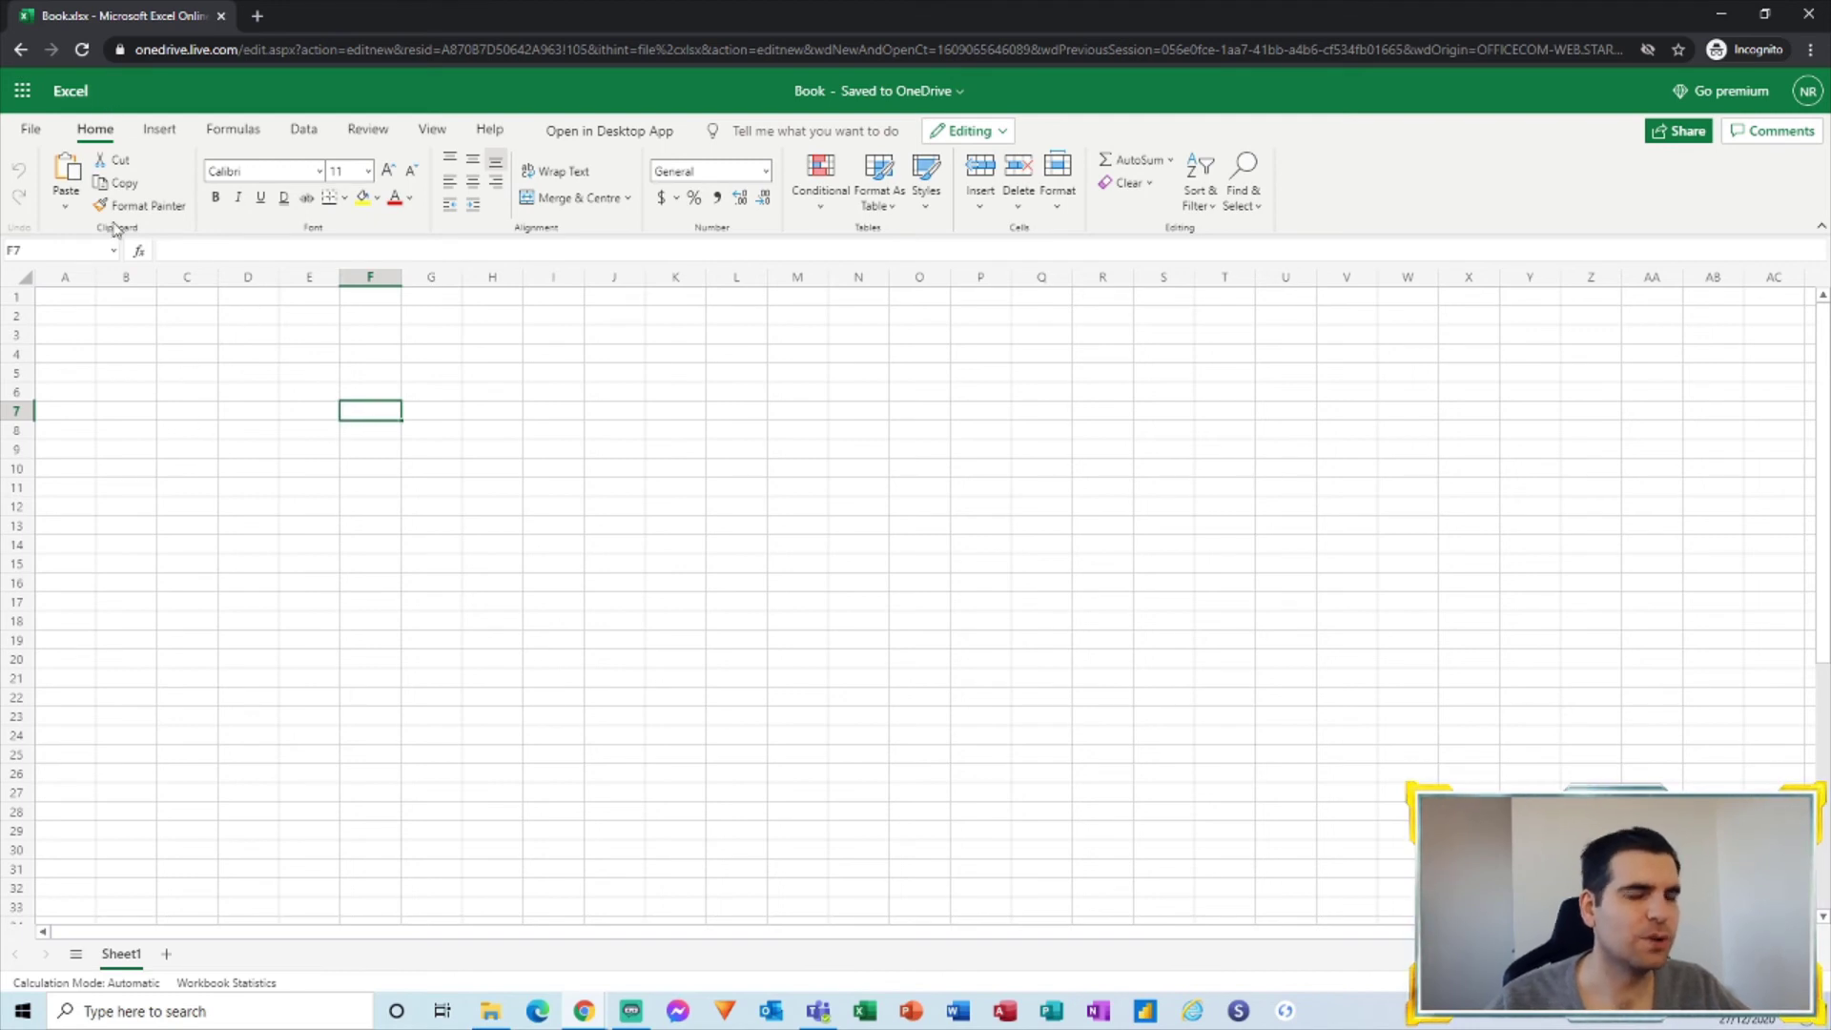
Step: Switch to PowerPoint from the app launcher and create a blank presentation named Presentation
click(21, 93)
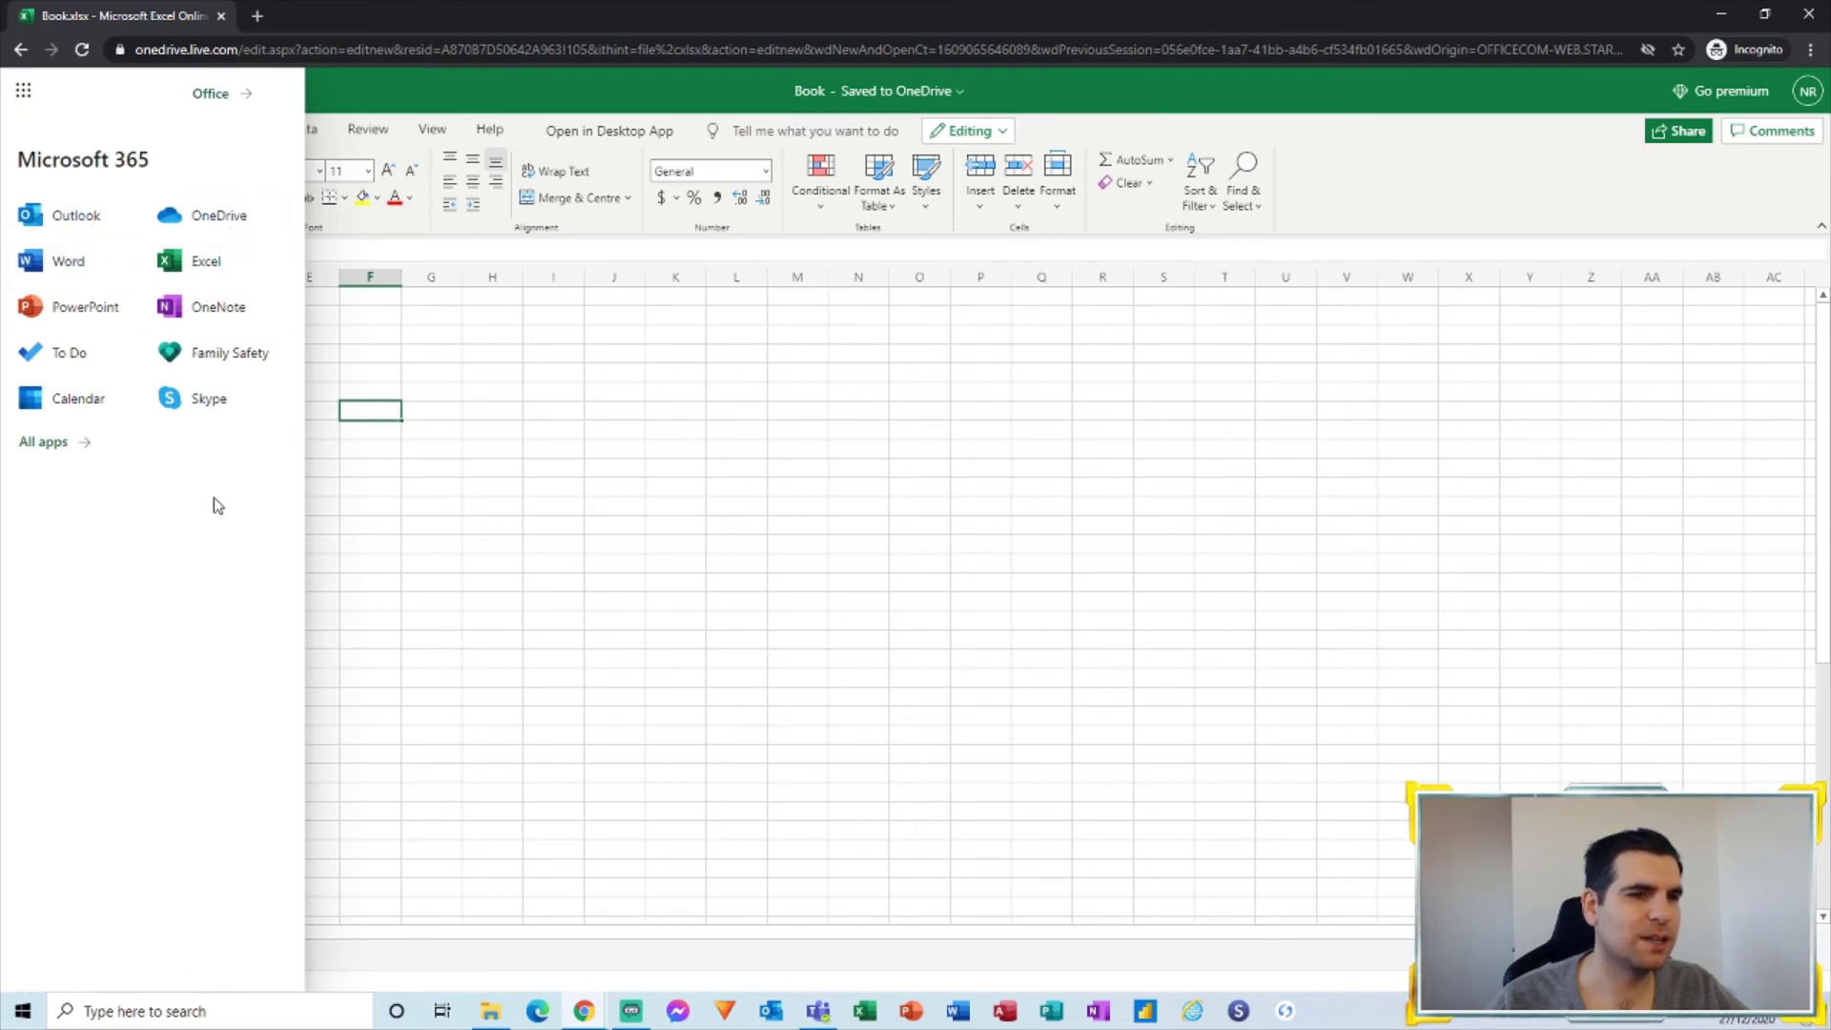
click(87, 308)
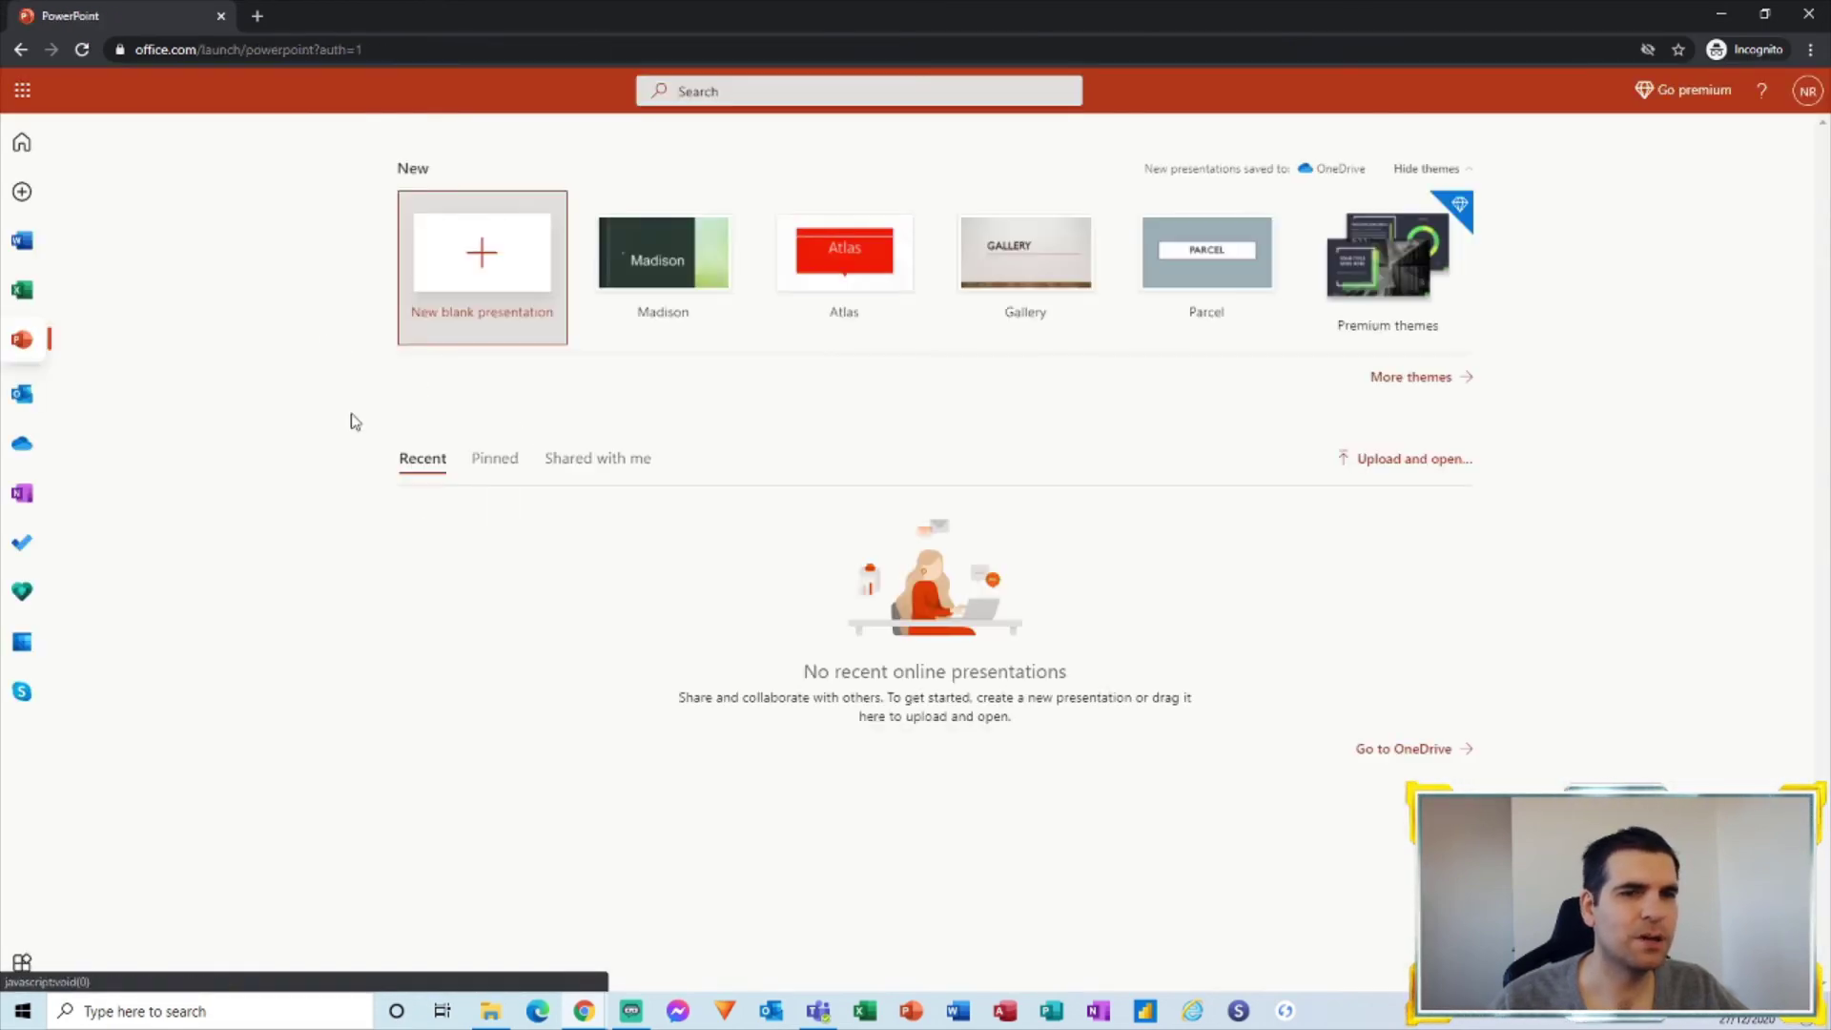
click(510, 281)
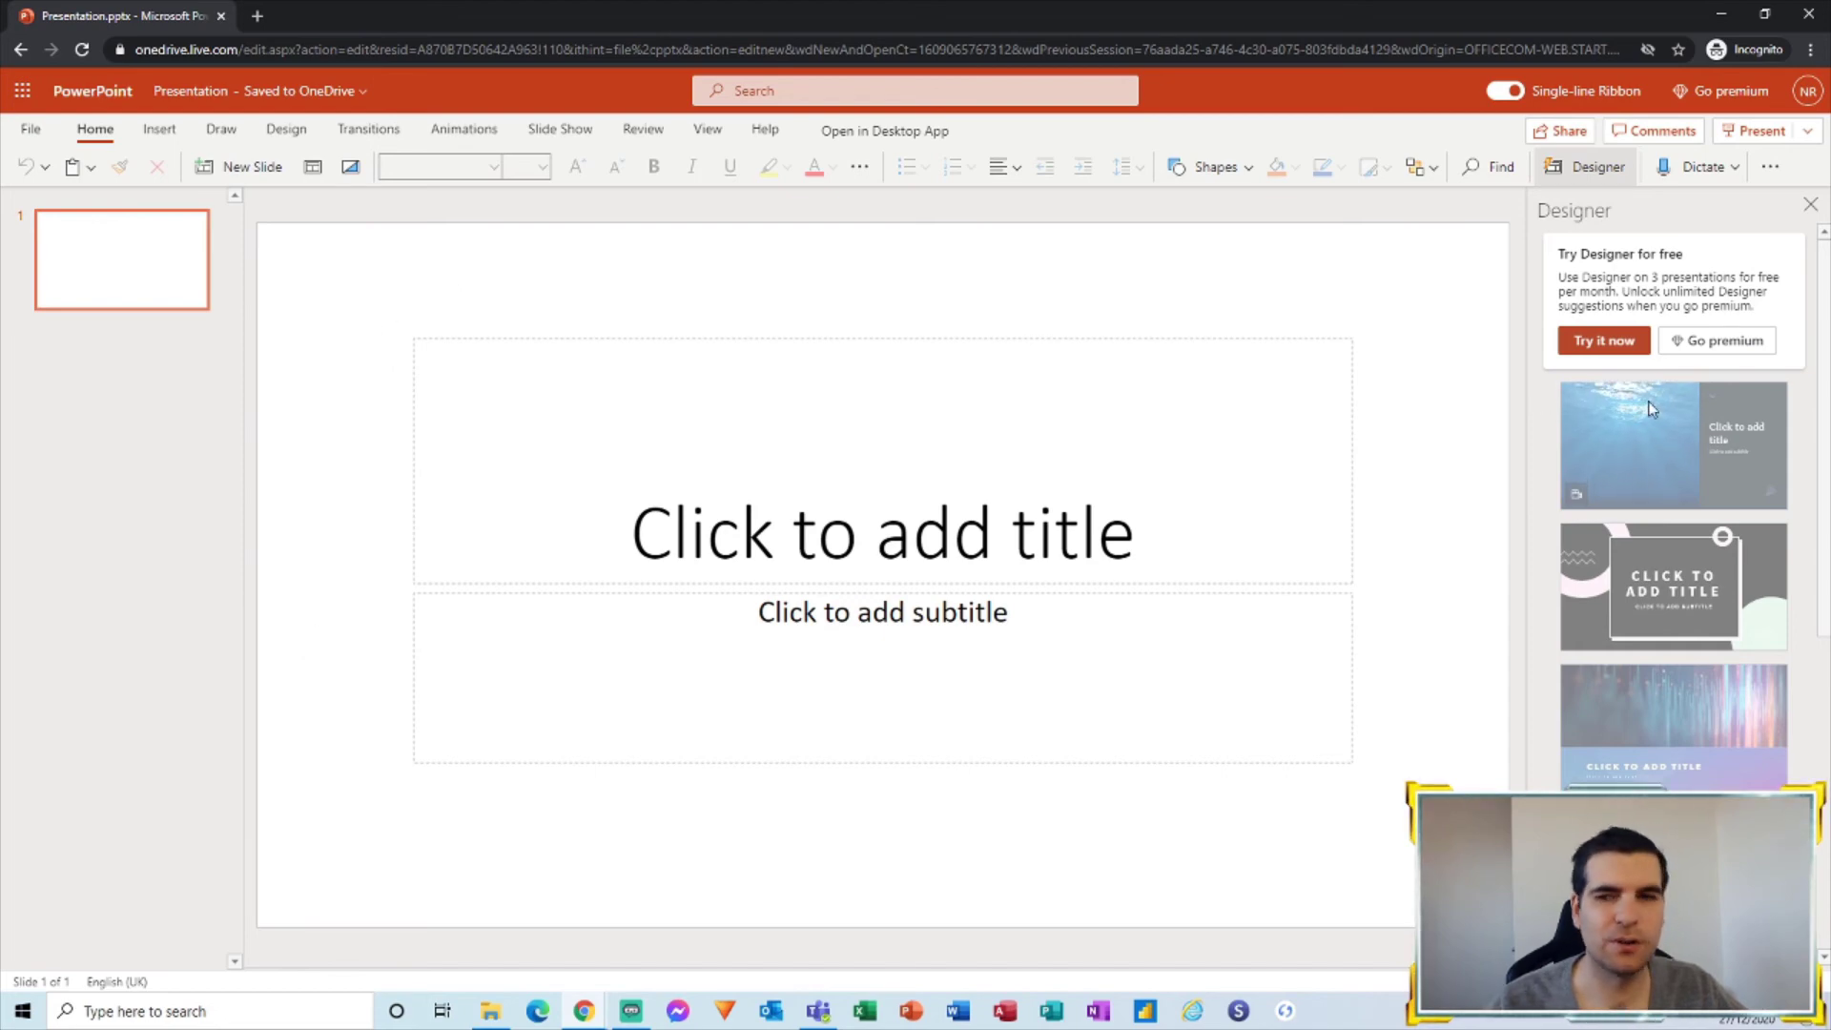
Step: Open Office Home in a new tab from the app launcher, showing Presentation and Book
click(23, 92)
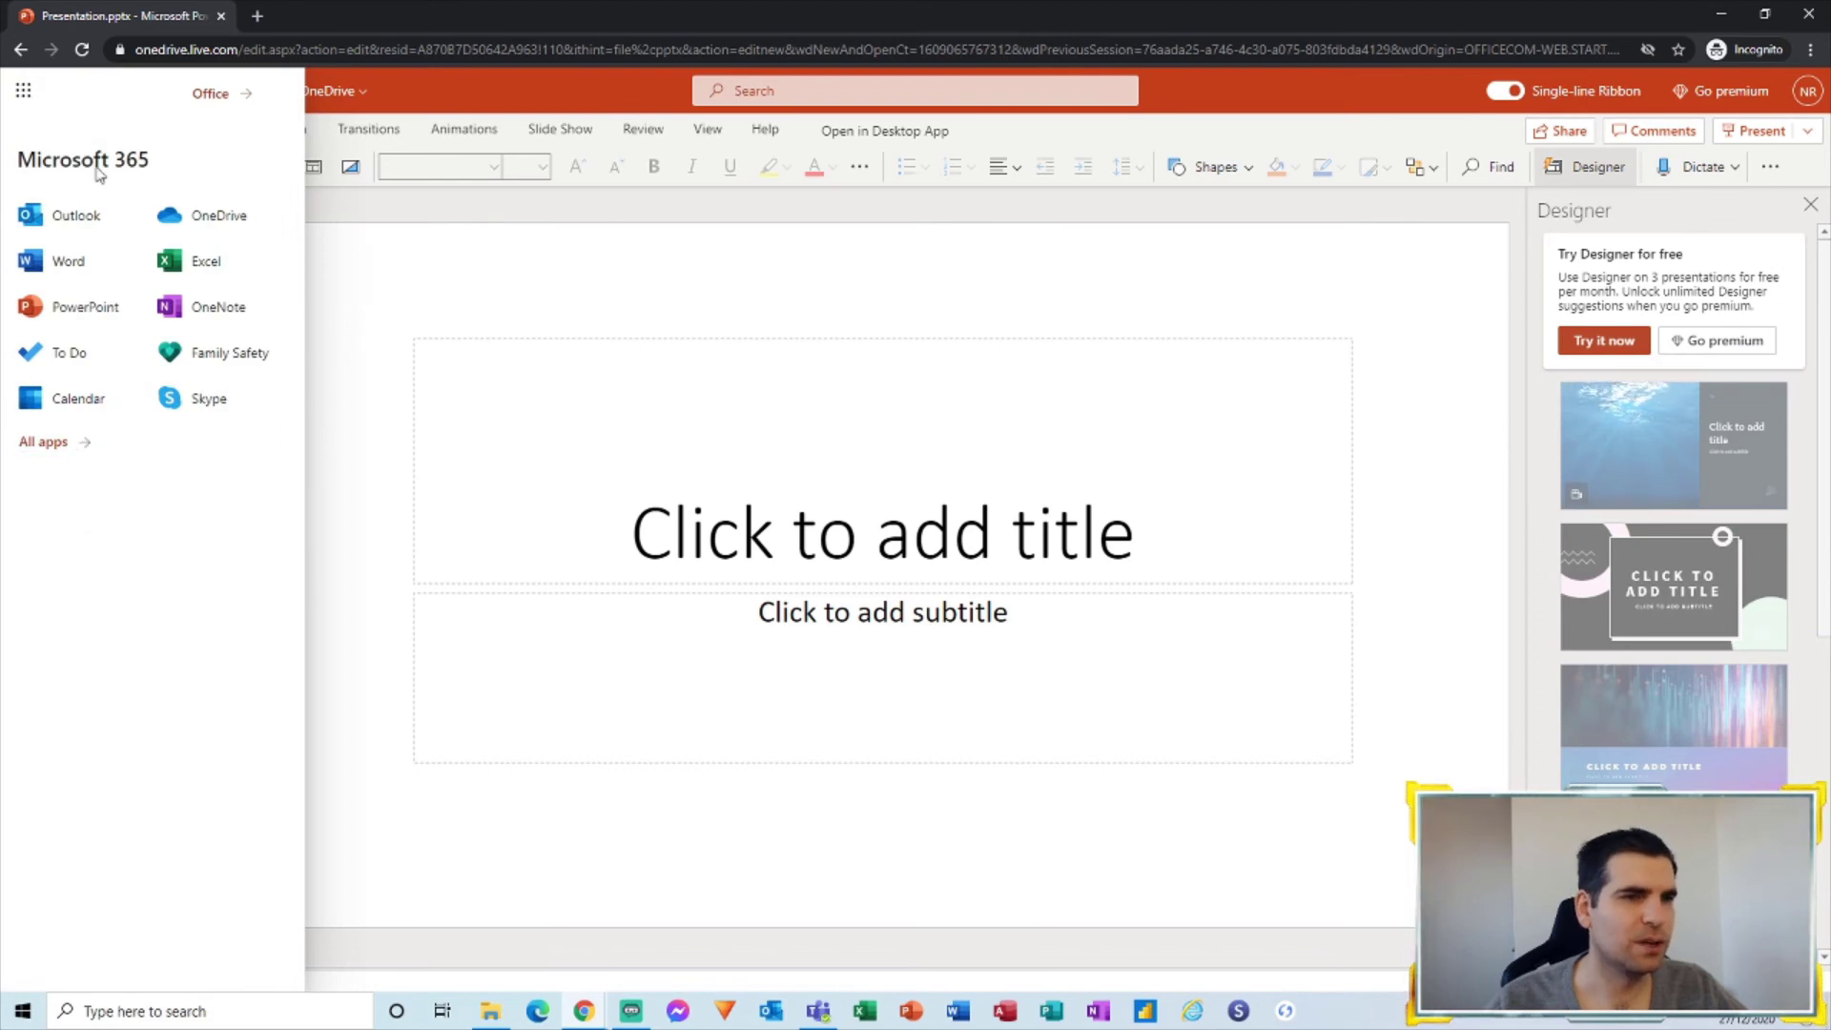
click(210, 92)
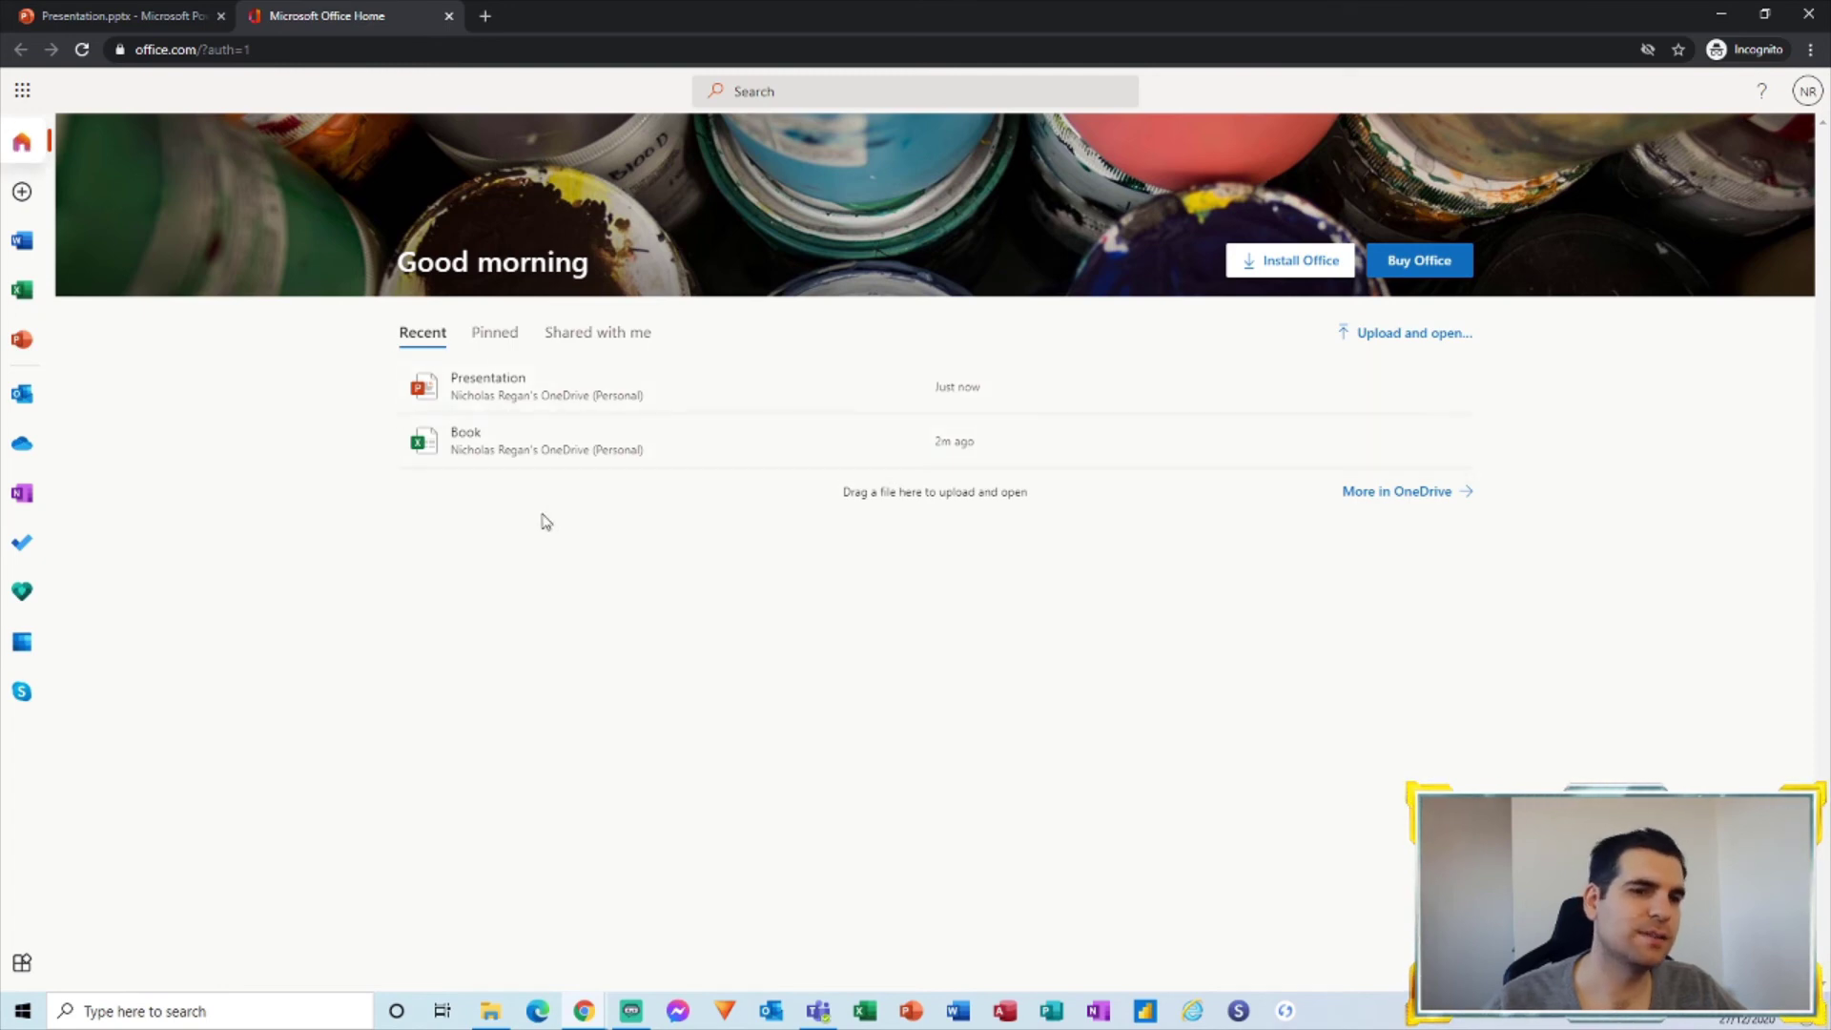
Step: Open OneDrive's My files, dismiss the welcome tour and premium offer, and find Book.xlsx and Presentation.pptx
click(21, 444)
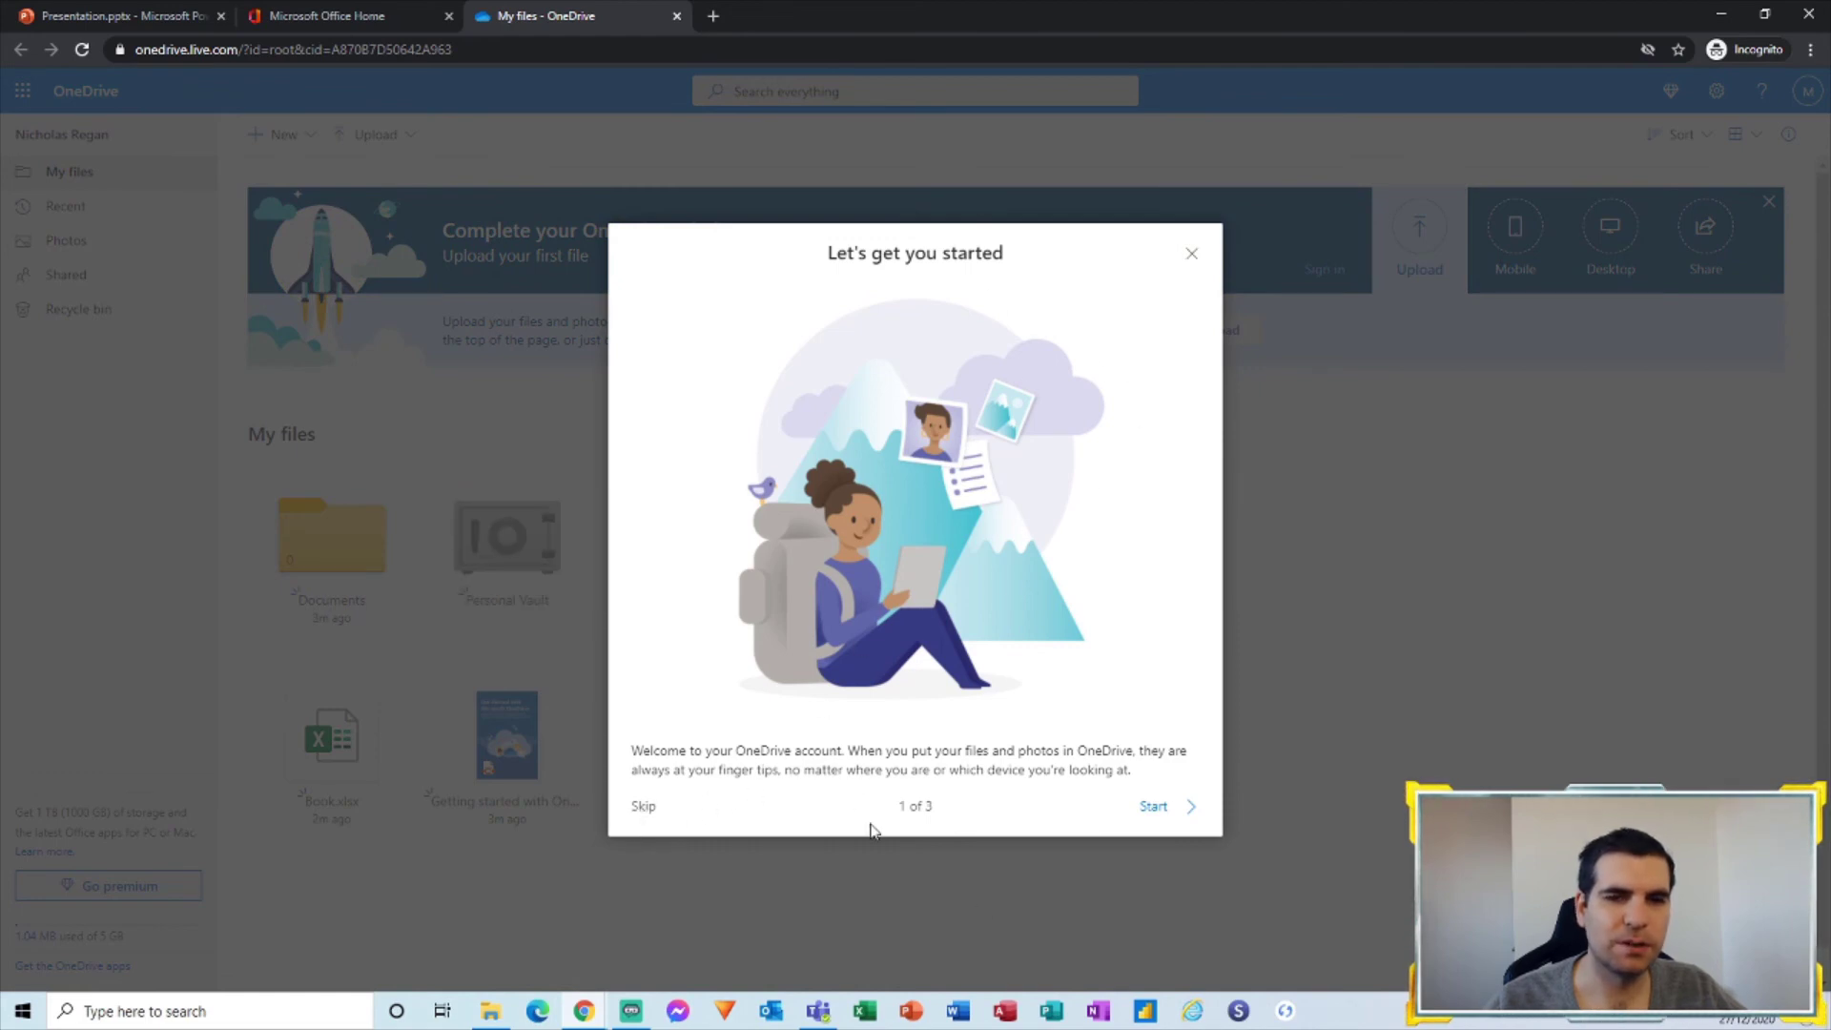
click(1192, 254)
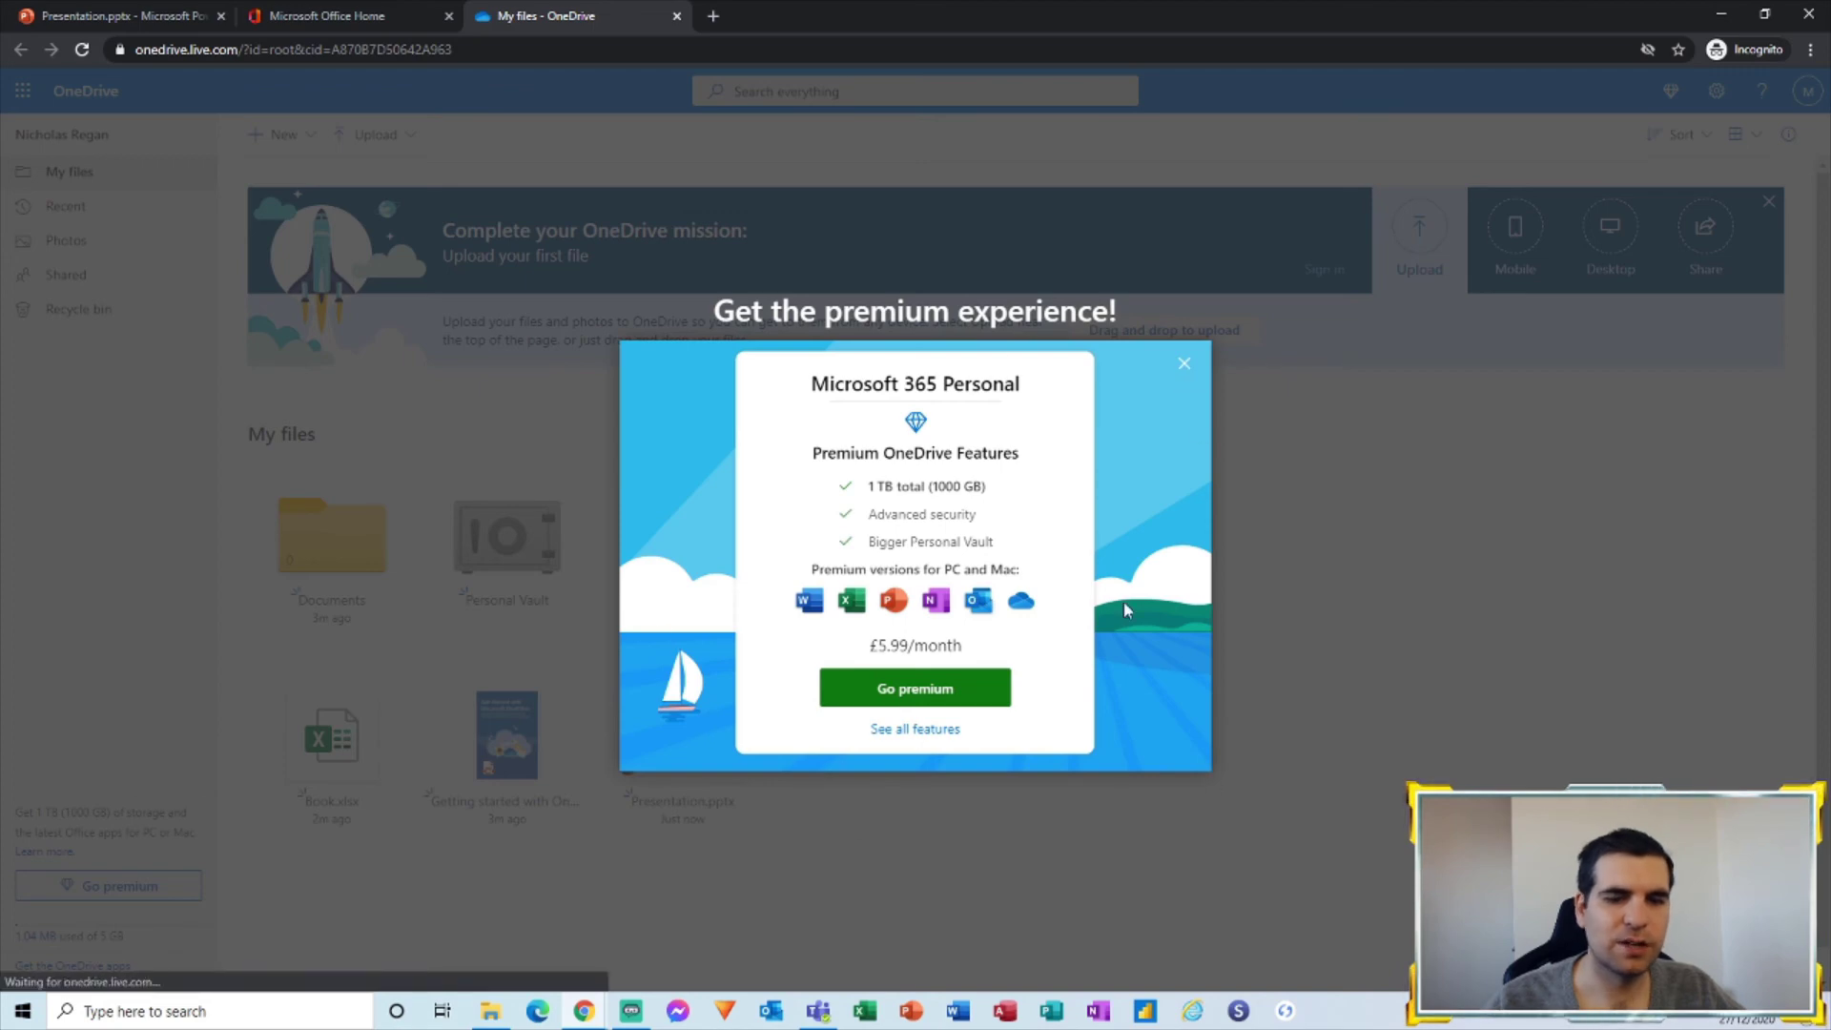
click(1185, 365)
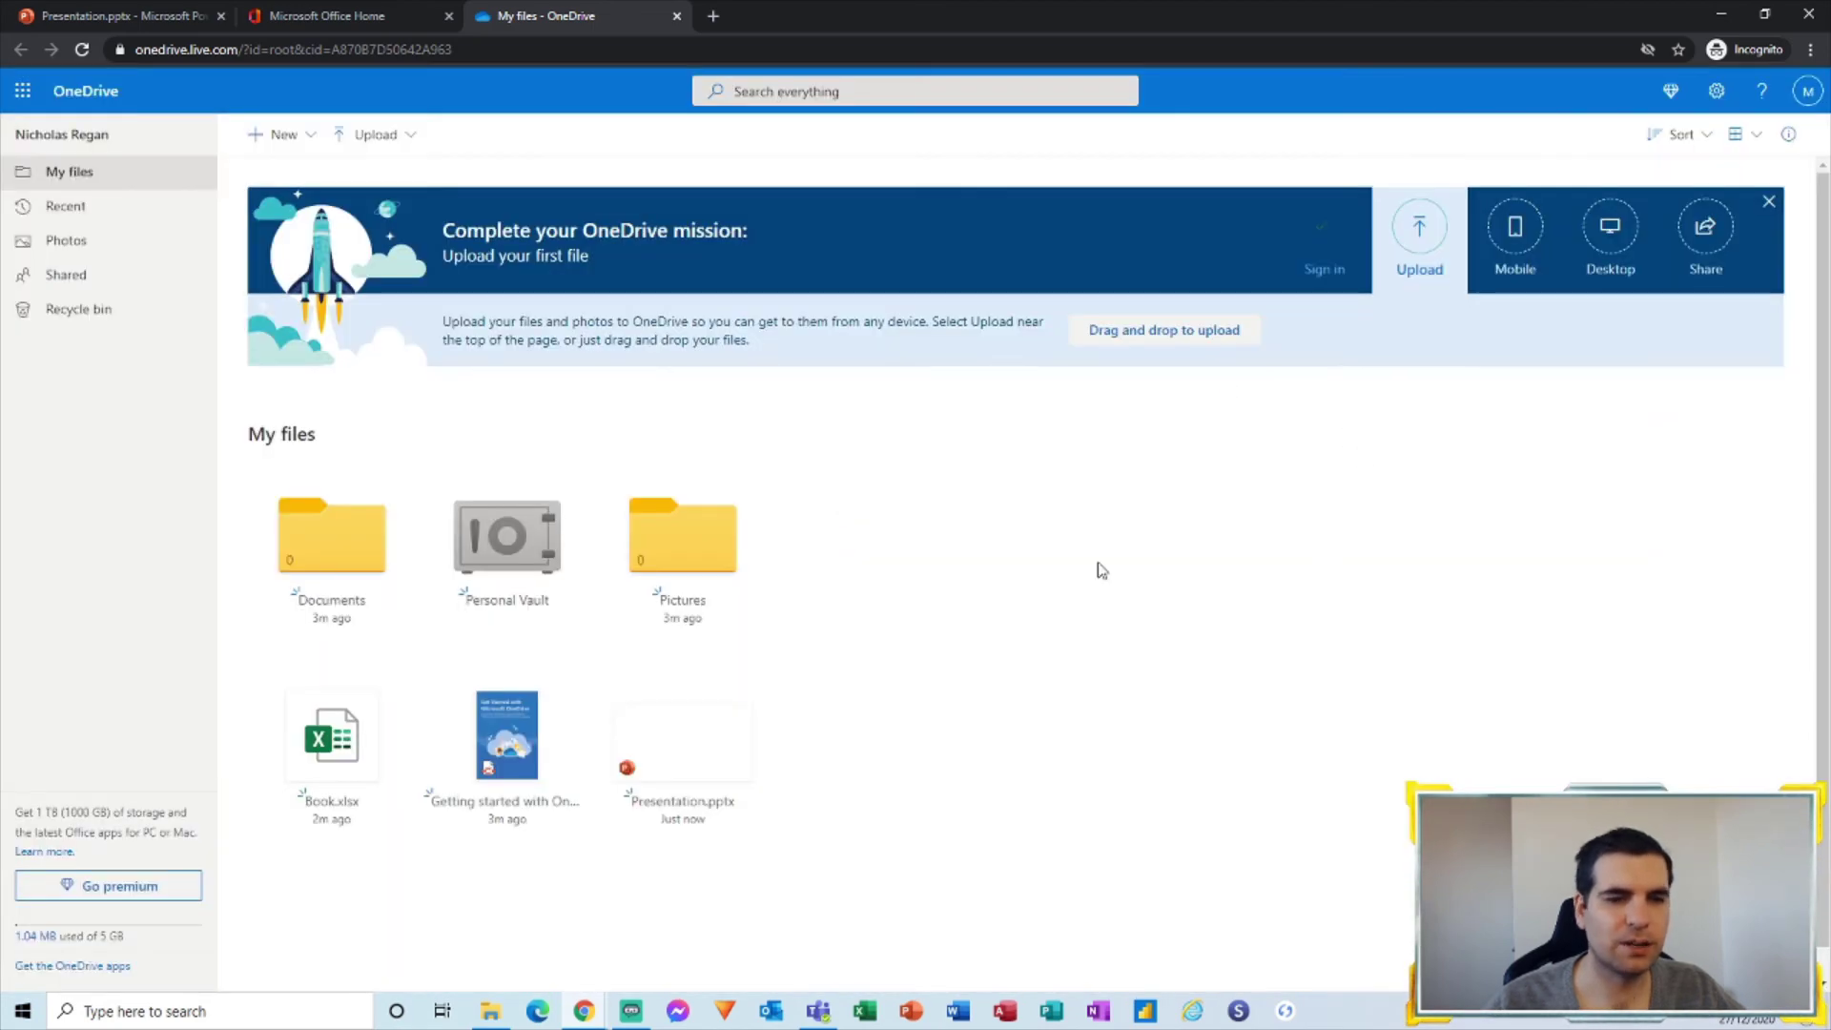
scroll(891, 551, down, 1)
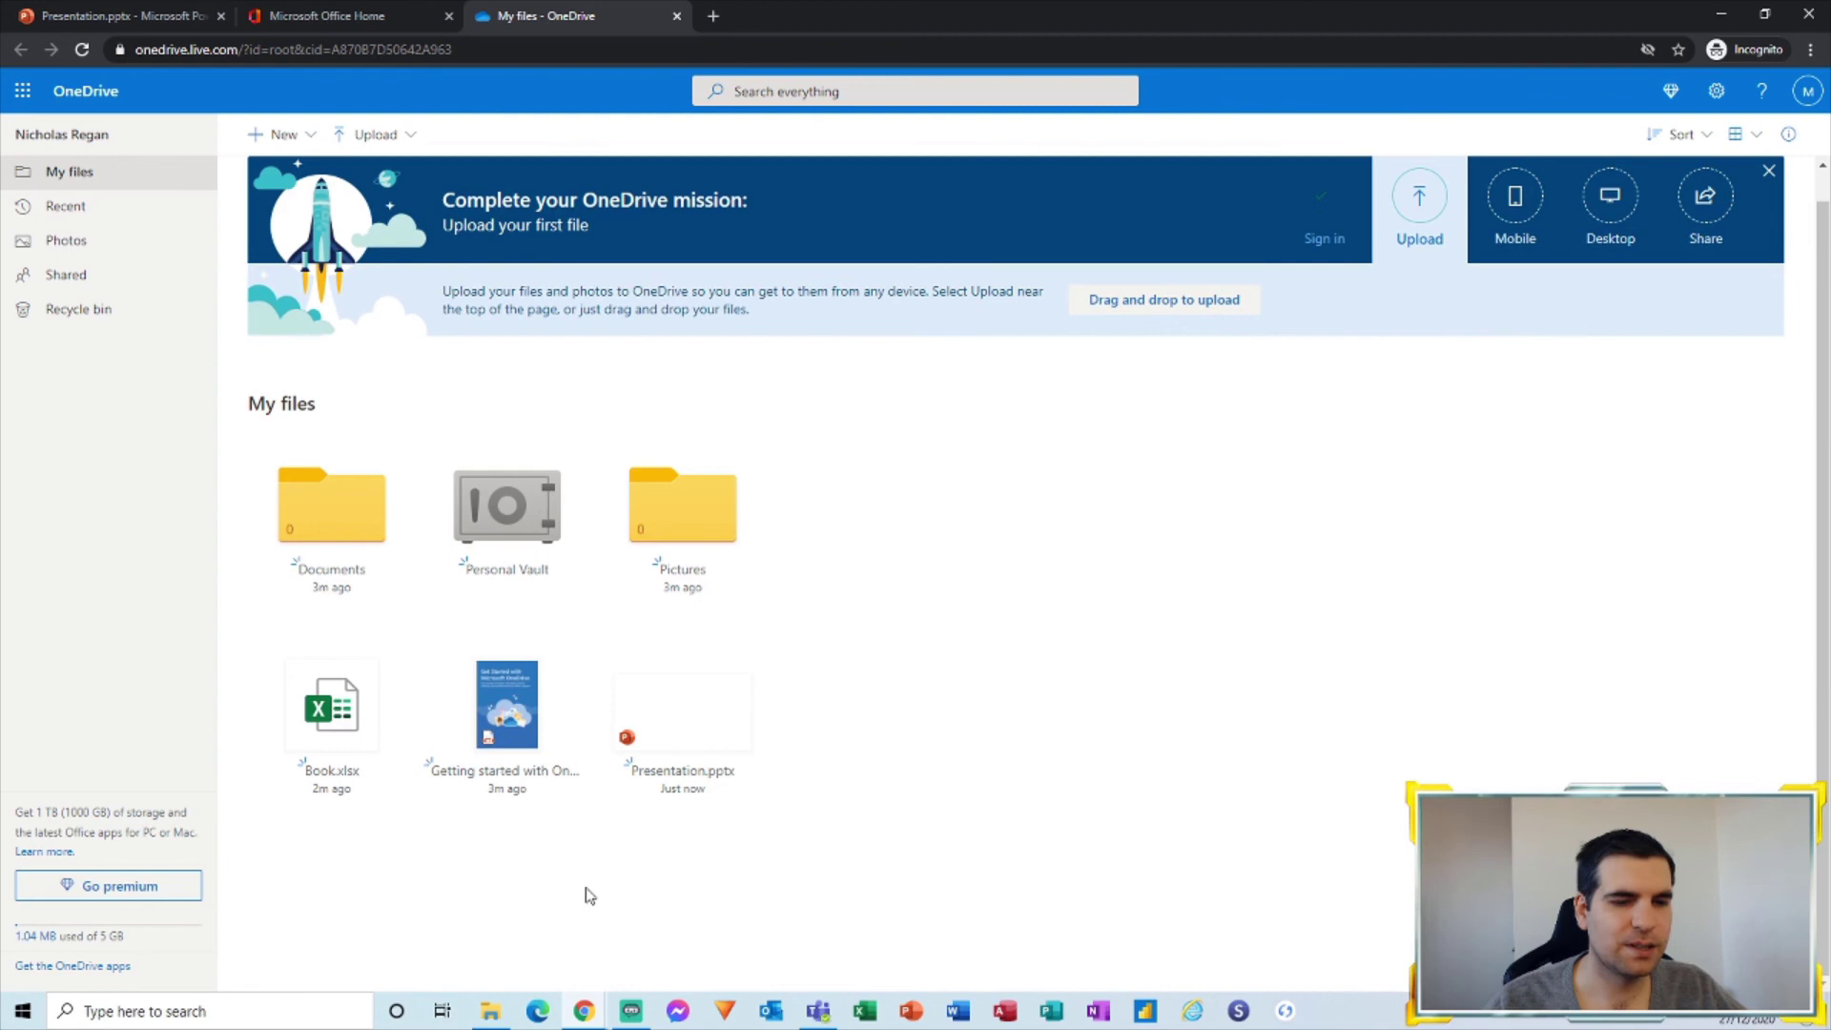
scroll(381, 476, up, 1)
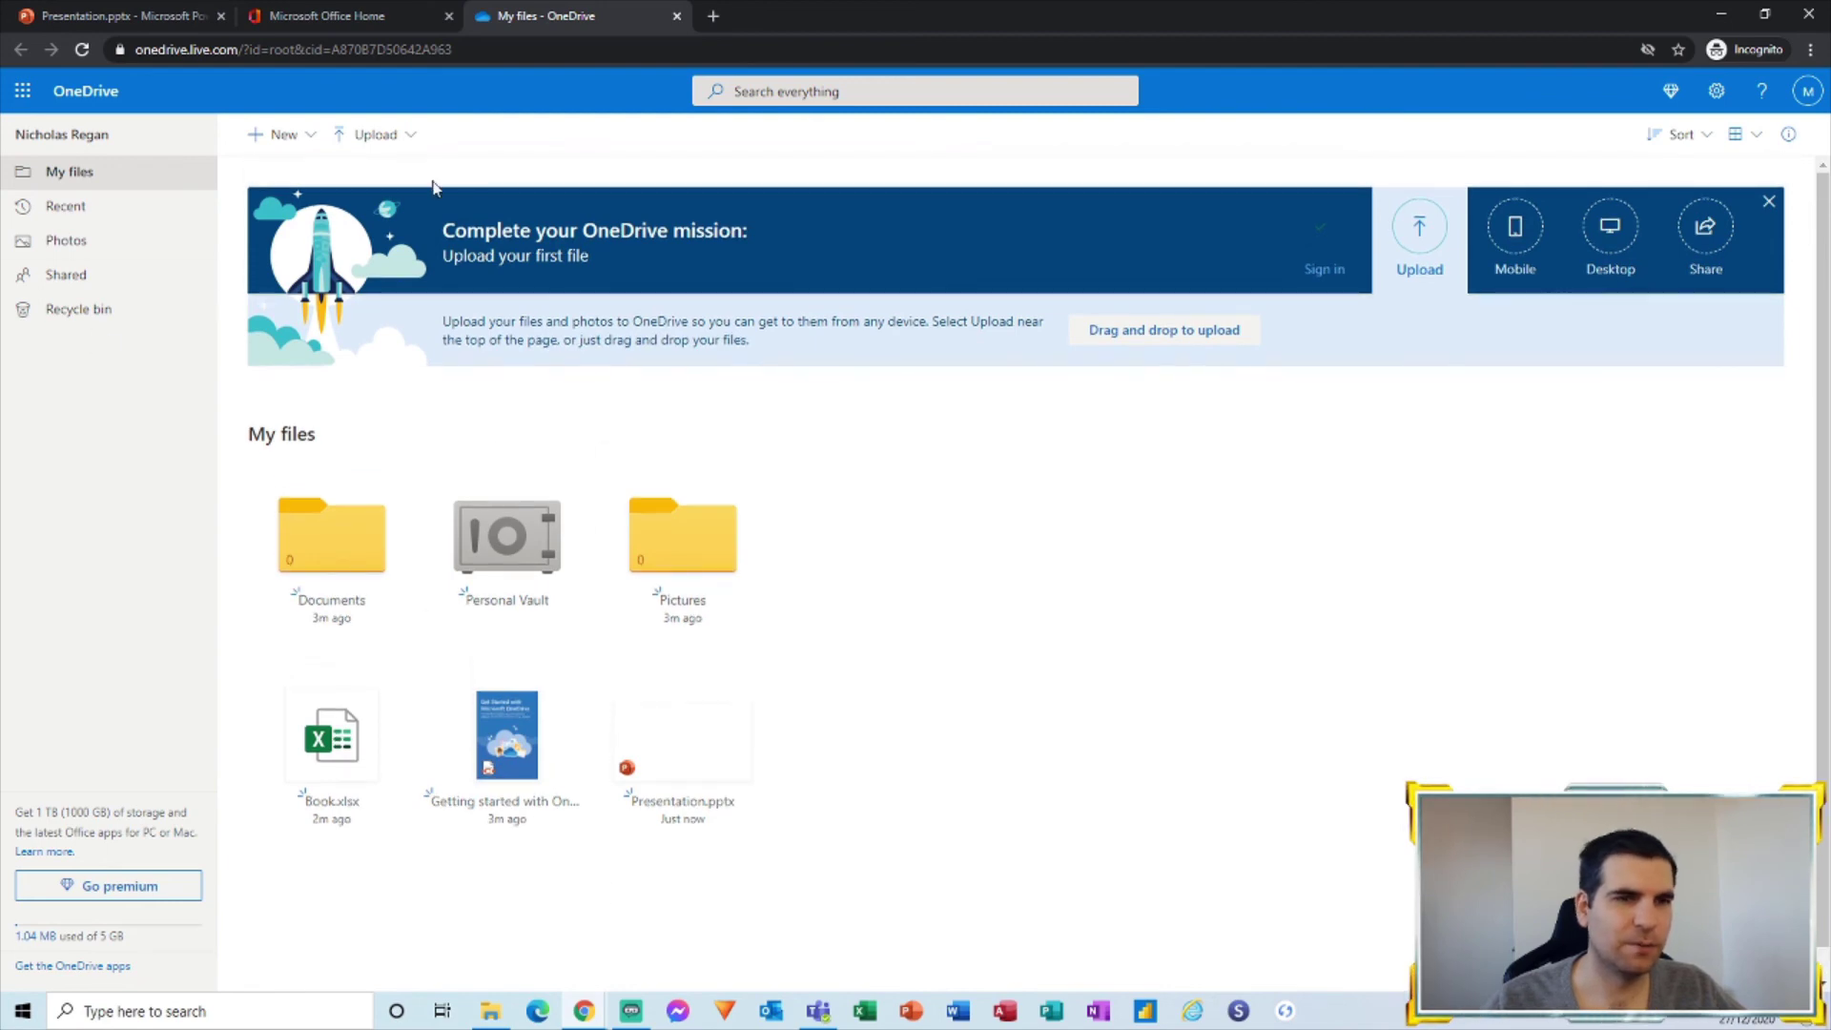
Step: Switch back to the Microsoft Office Home tab, where Presentation and Book appear under Recent
click(420, 12)
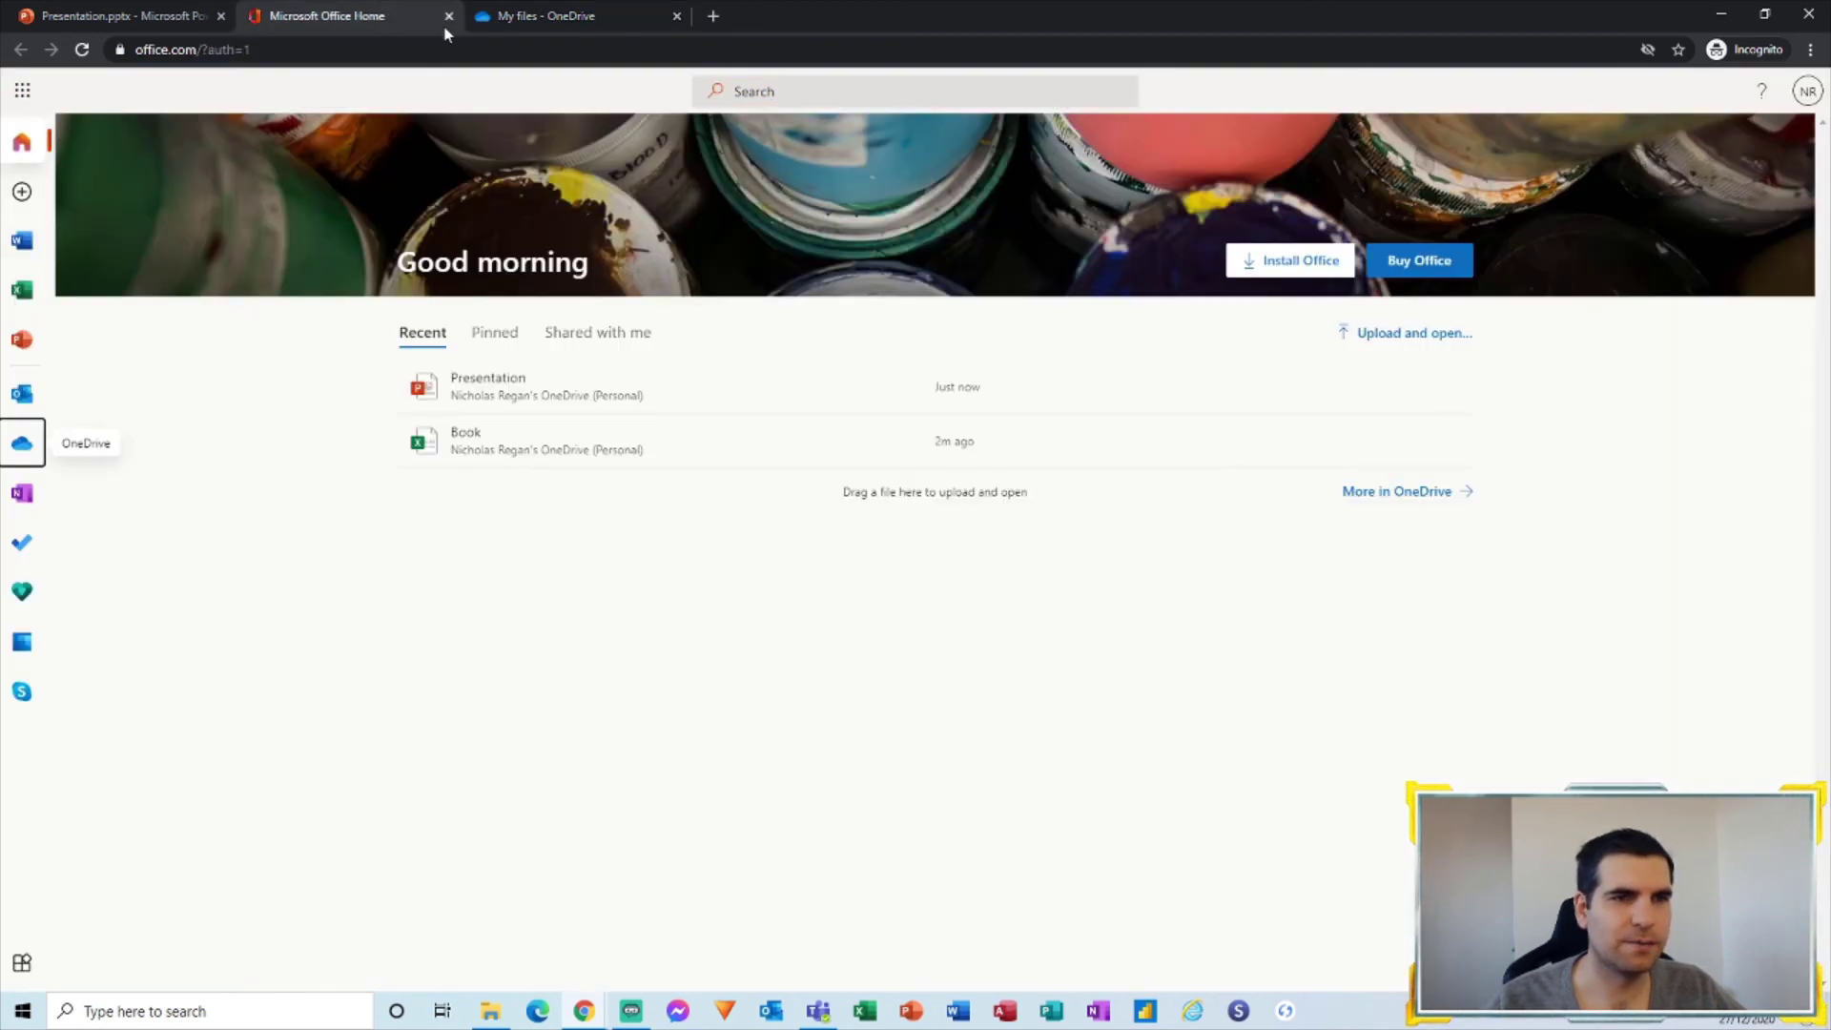